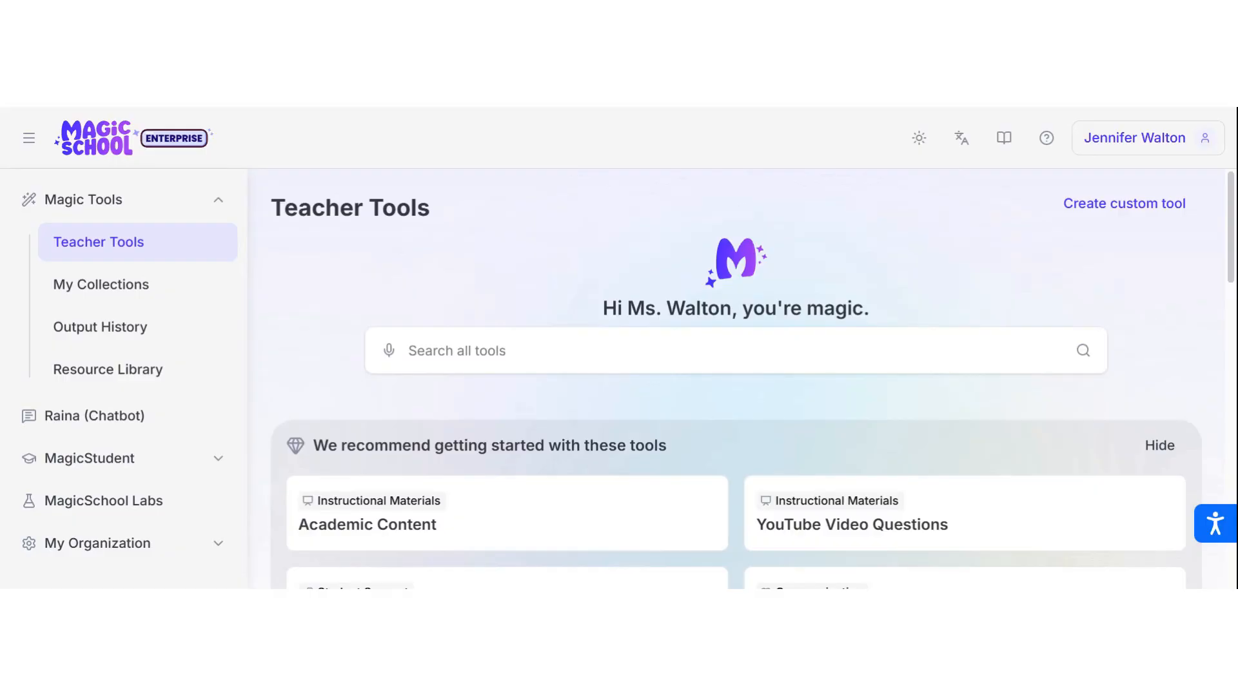
# - Find the Make it Relevant! tool among the teacher tools and open it
pyautogui.click(501, 362)
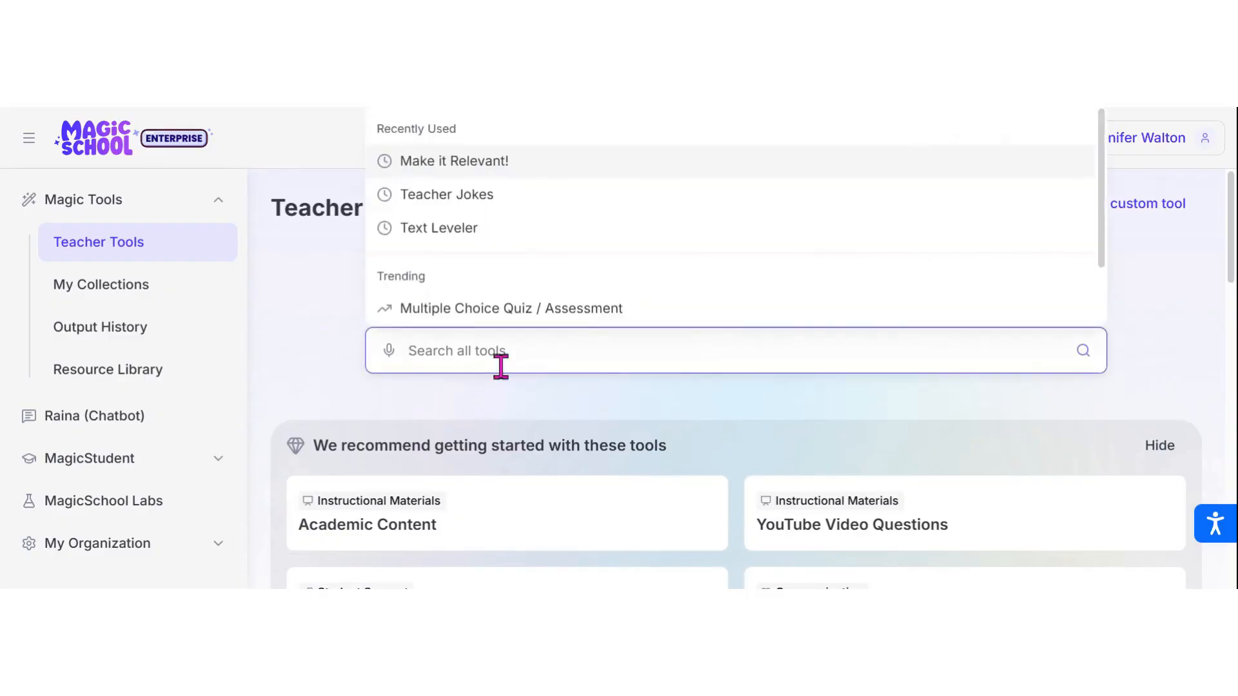
pyautogui.write('M')
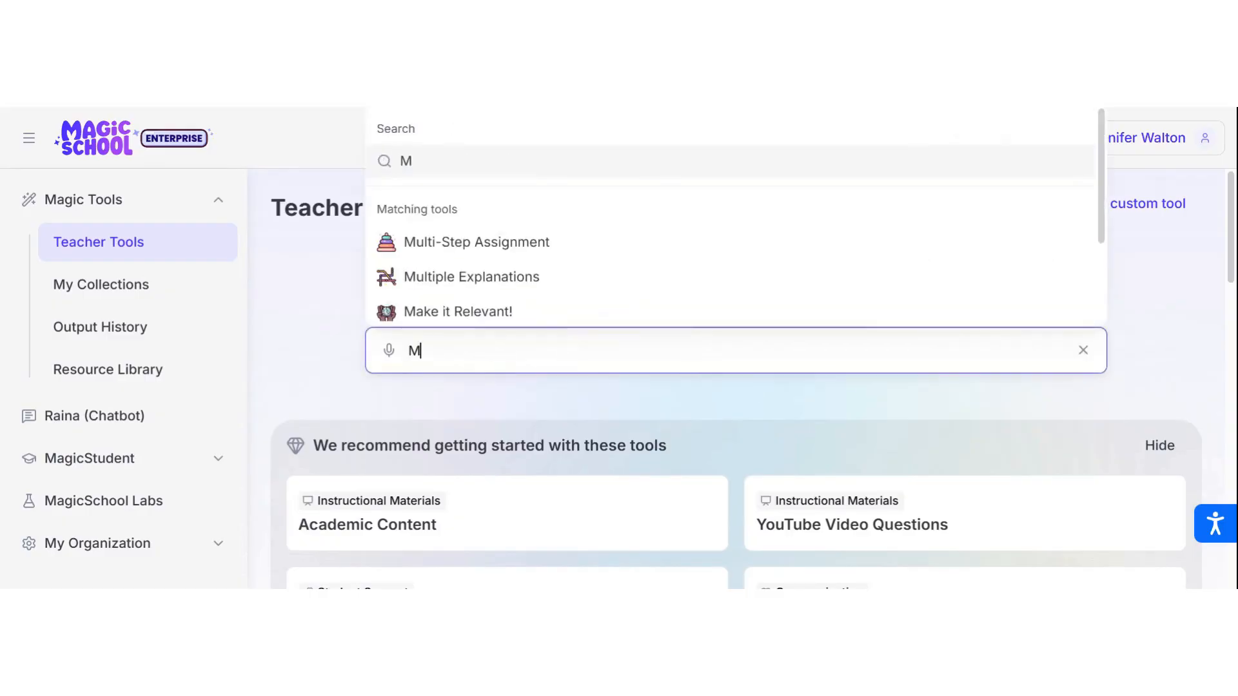
pyautogui.click(502, 321)
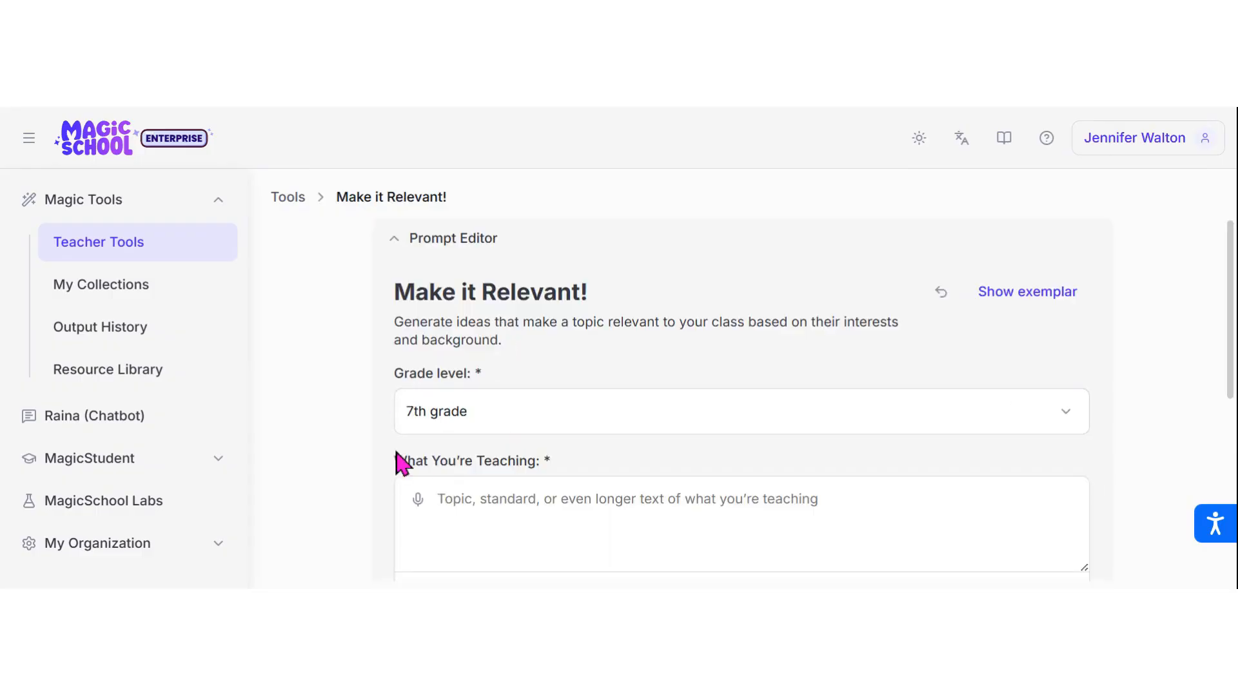
# - Look through the available grade levels, leaving 7th grade selected
pyautogui.click(464, 412)
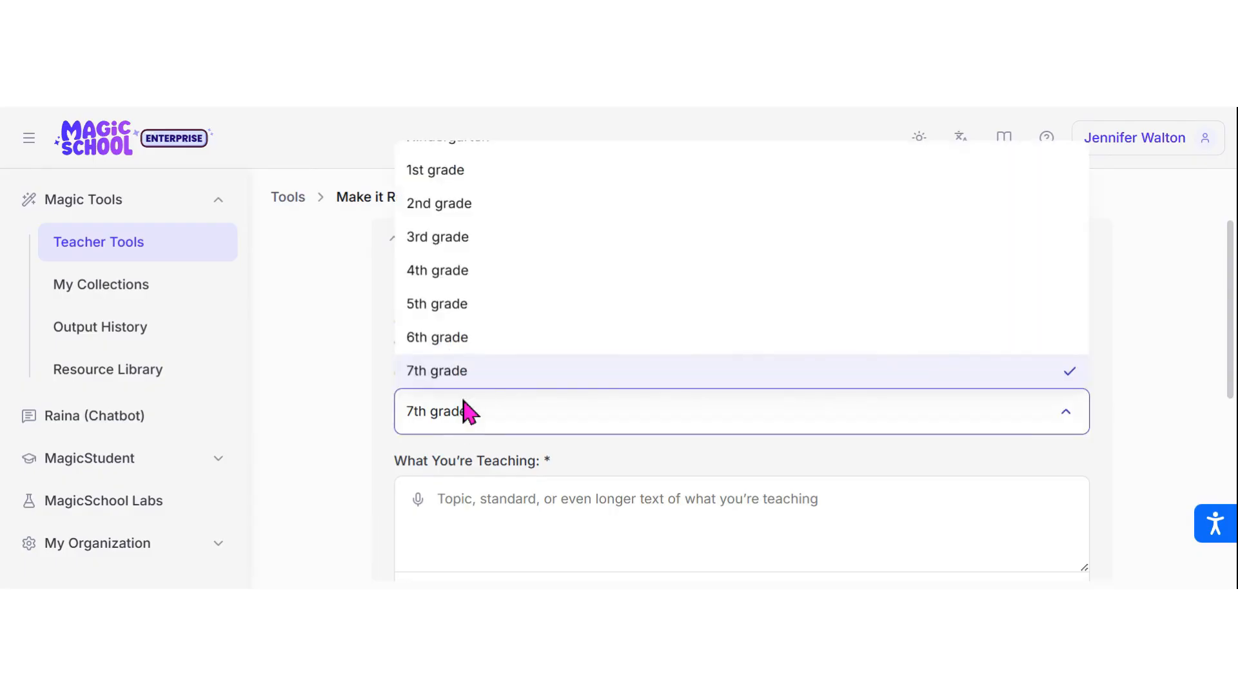
pyautogui.scroll(-2, 488, 334)
pyautogui.scroll(2, 487, 334)
pyautogui.click(389, 366)
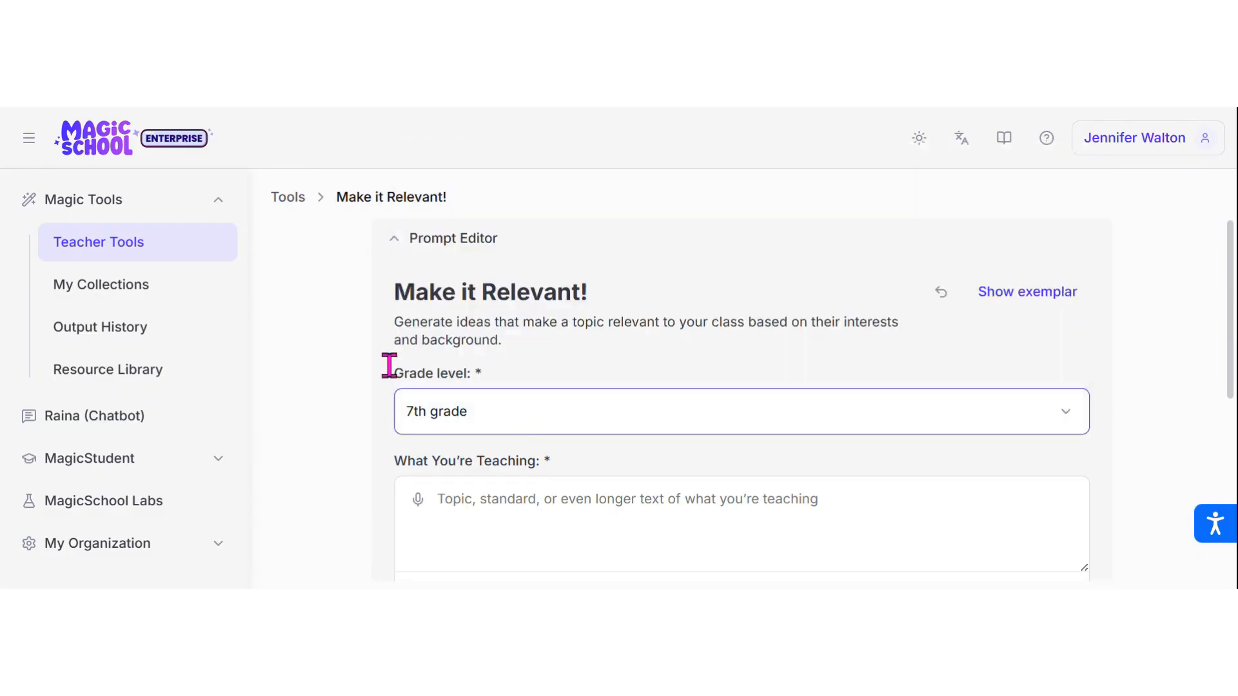
# - Enter the teaching topic "Argumentative Language (rhetorical language and what they would see on TV). Look for varying social media influencers who use argumentative language."
pyautogui.scroll(-2, 379, 512)
pyautogui.click(528, 368)
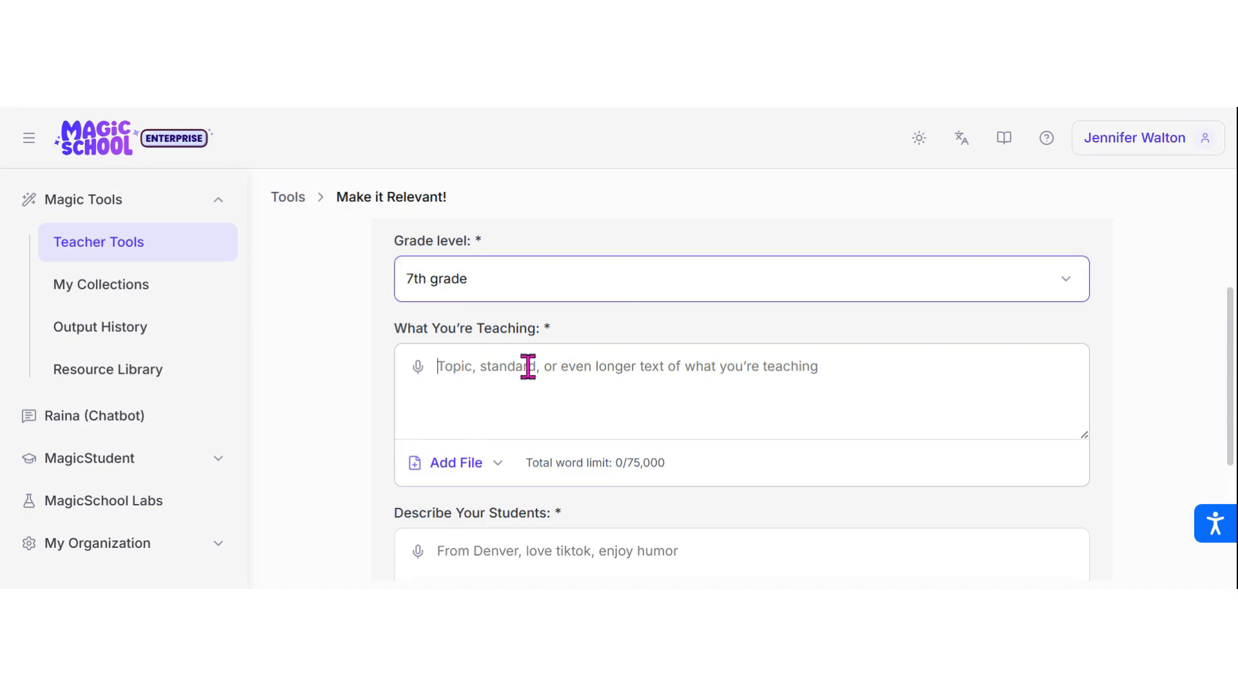
pyautogui.write('Argumentative Language (rhetorical language and what they would see on TV). Look for varying social media influencers who use argumentative language.')
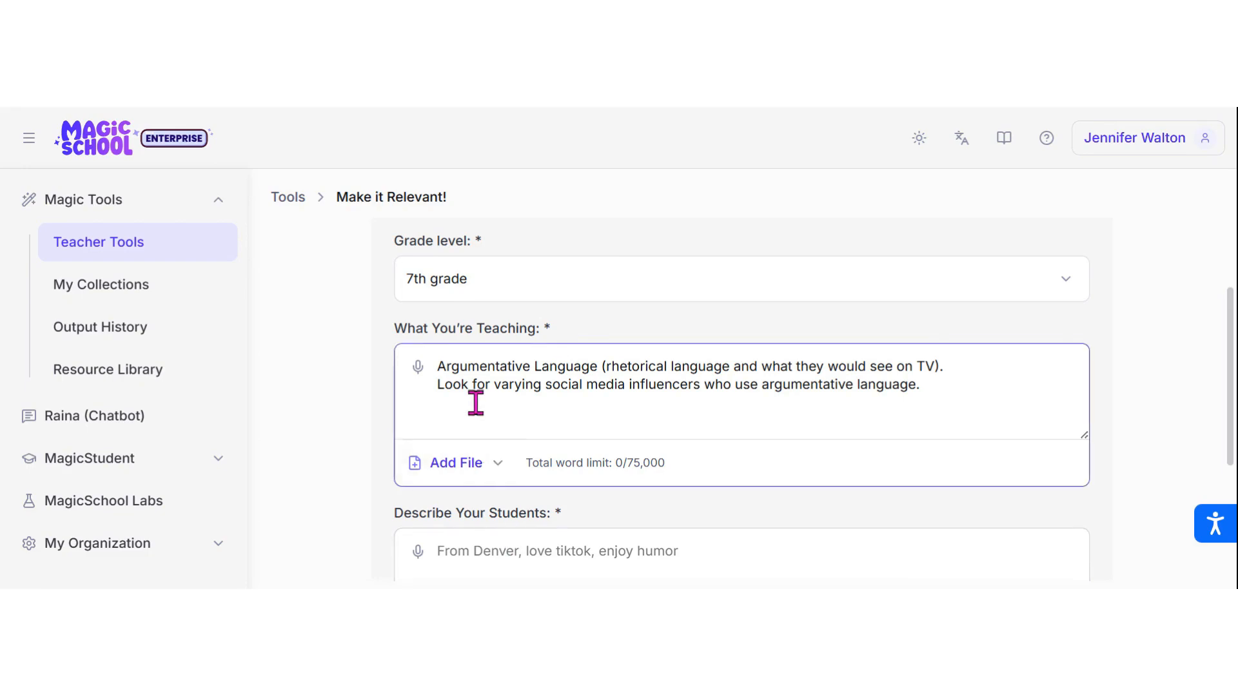
# - Paste the grade-level argumentative writing standards after the topic text and attach the file staar-7-rla-assessed-curriculum.pdf
pyautogui.hotkey('ctrl', 'v')
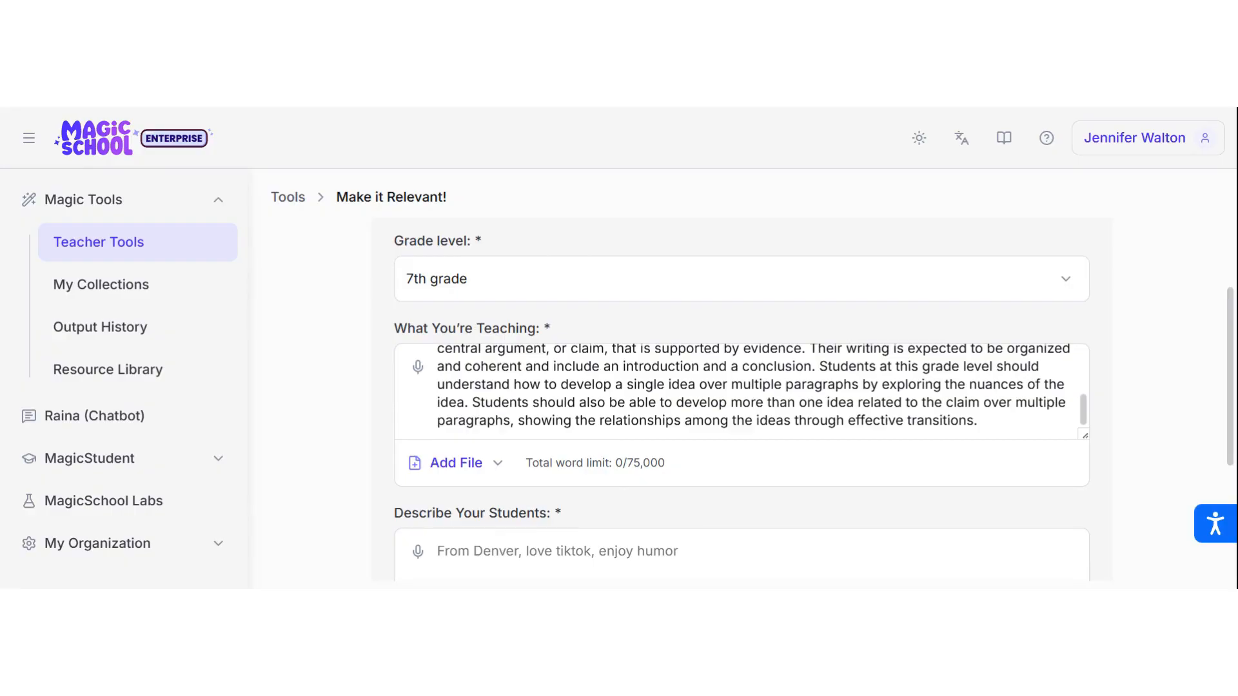
pyautogui.click(448, 472)
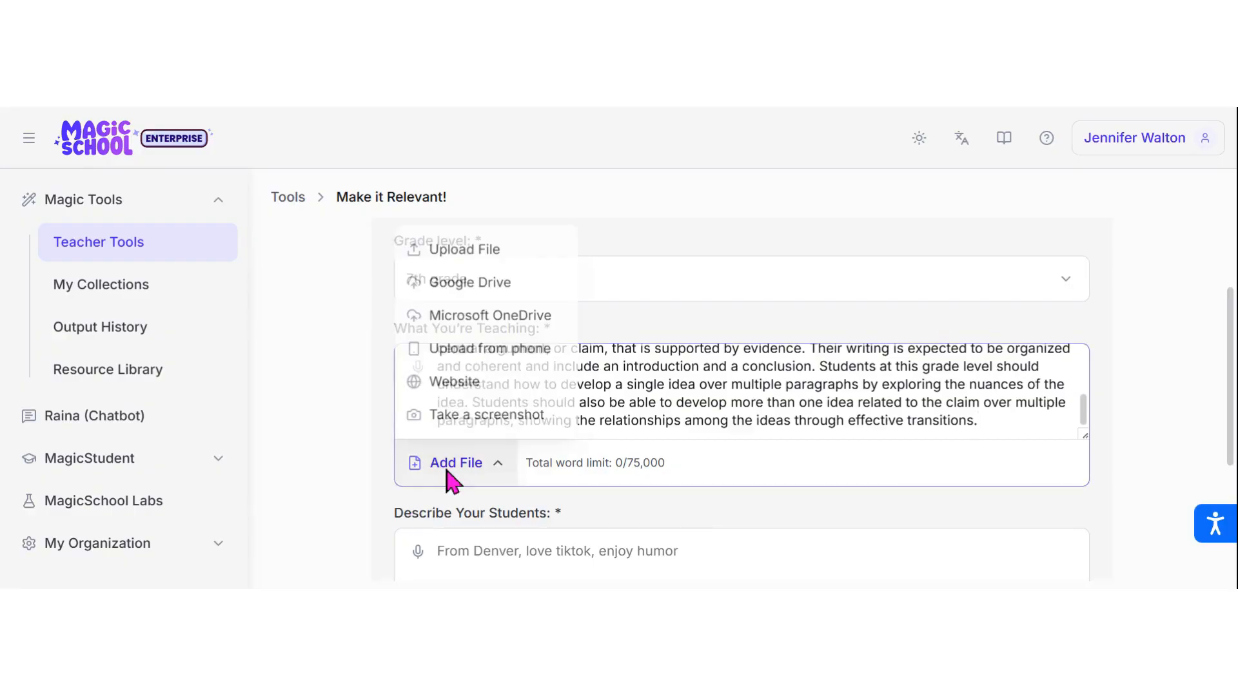
pyautogui.click(455, 250)
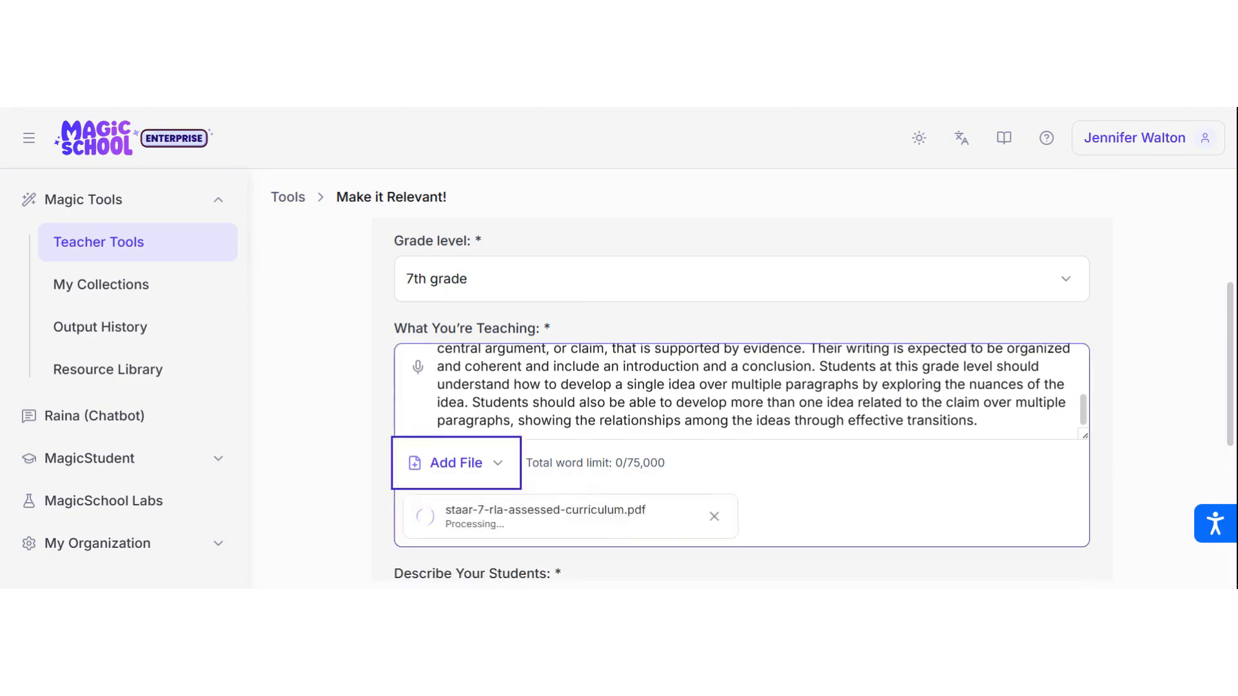
# - Describe the students as "Reference to 67, Taylor Swift, Travis Kelce, football, and music"
pyautogui.scroll(-1, 626, 463)
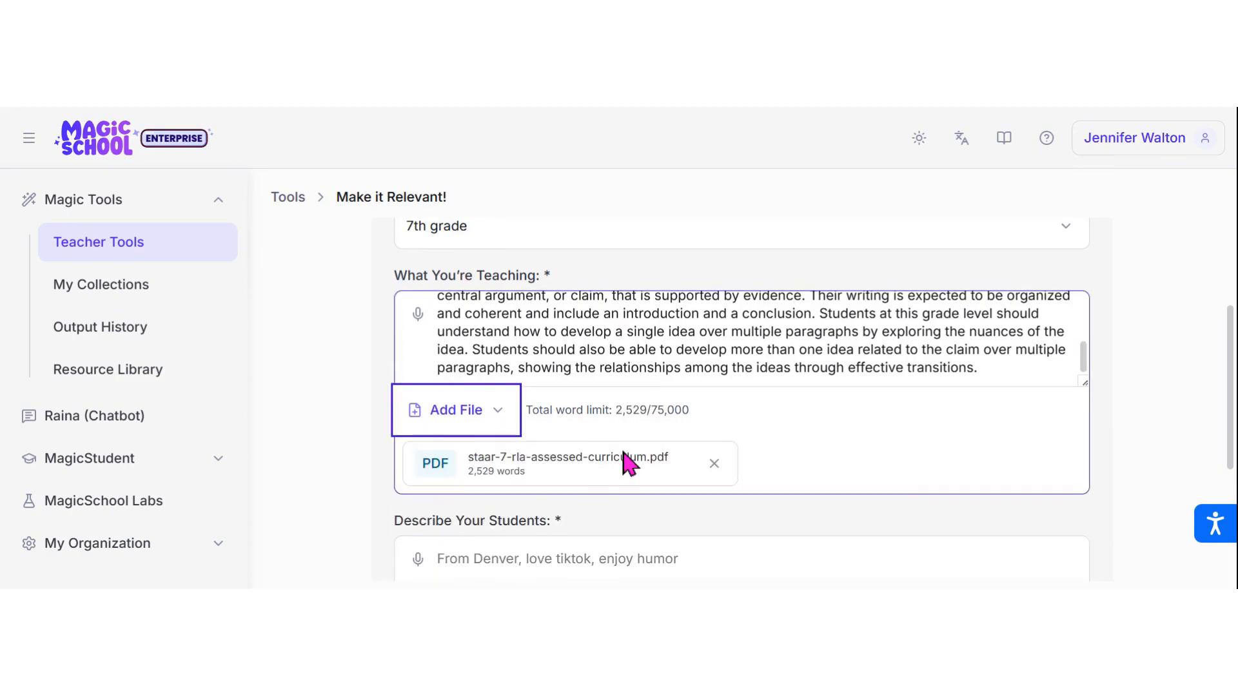
pyautogui.scroll(-1, 625, 463)
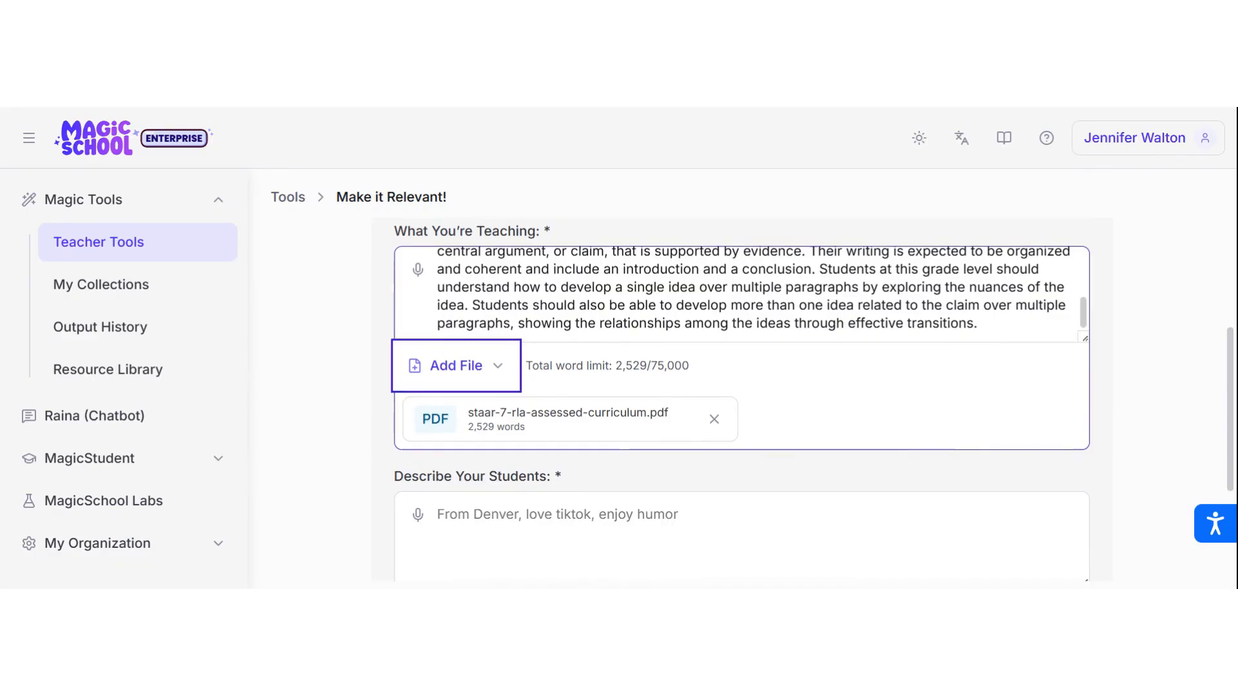
pyautogui.scroll(-1, 742, 396)
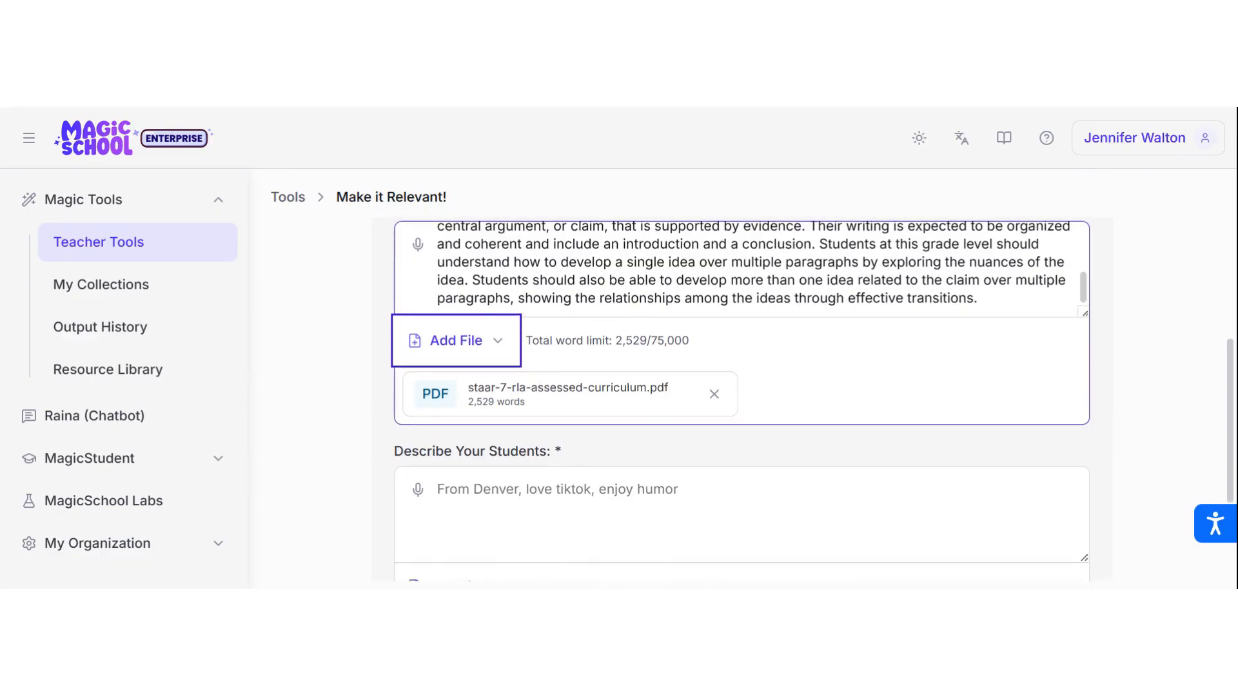
pyautogui.scroll(-1, 568, 458)
pyautogui.click(567, 458)
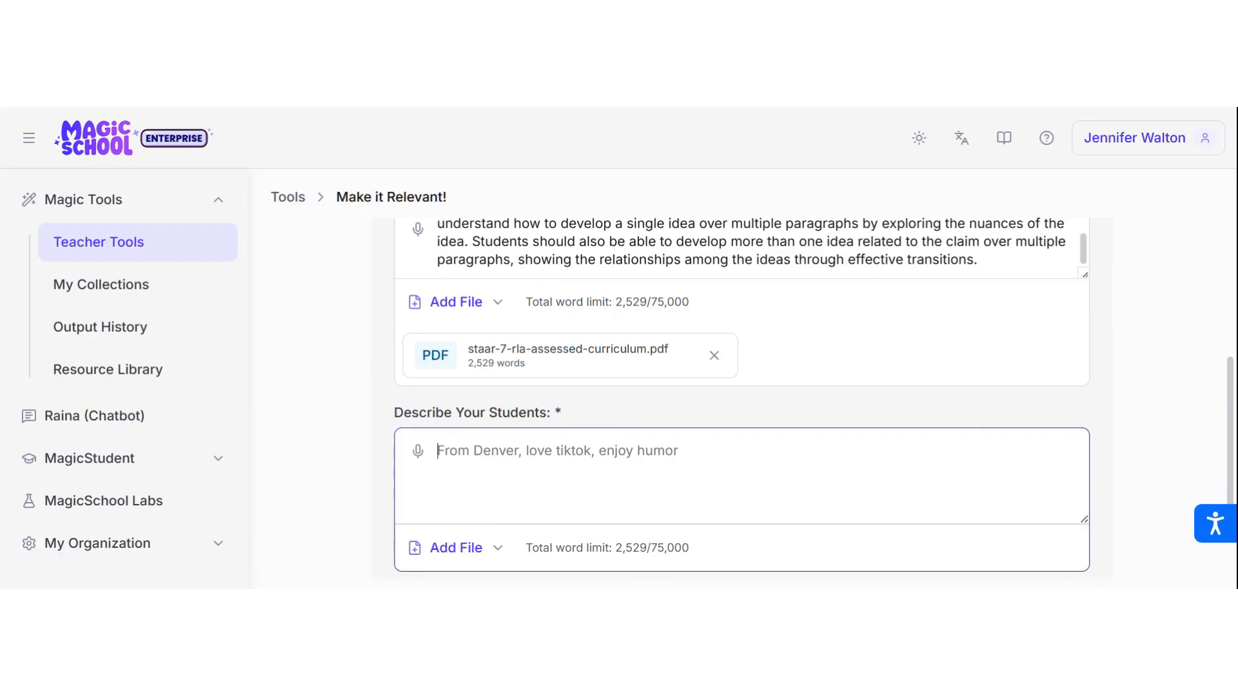
pyautogui.write('Reference ')
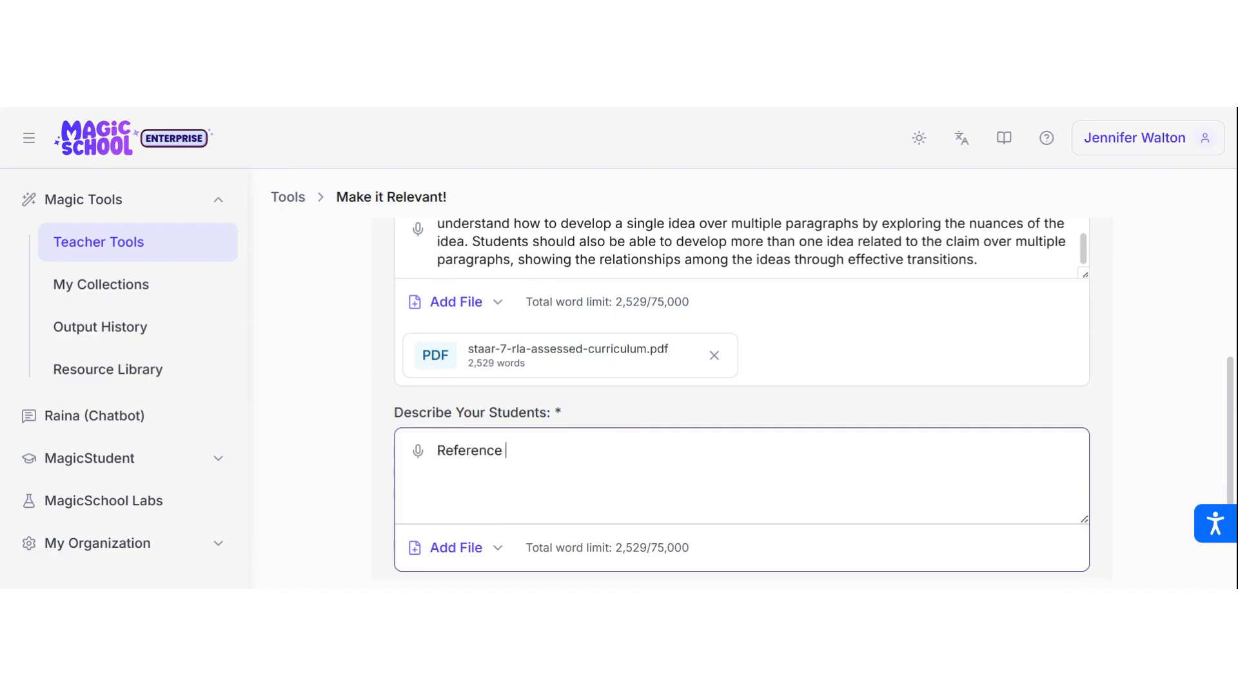
pyautogui.write('to 67, Taylor Swift,')
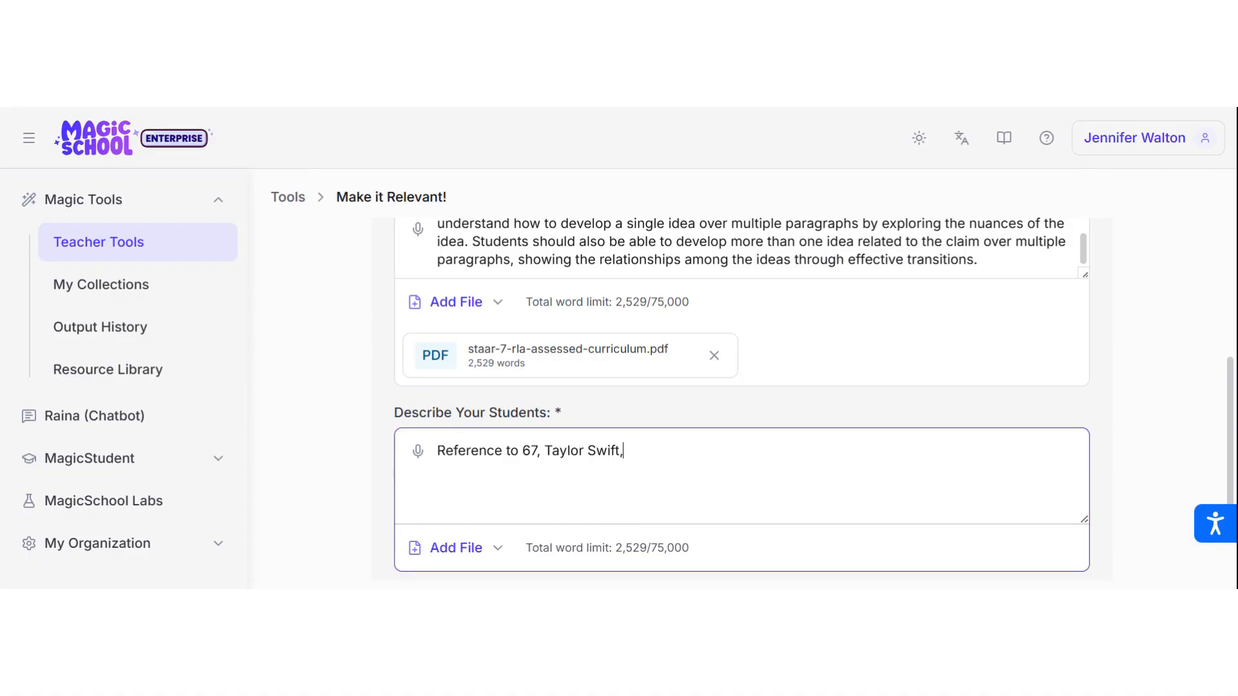
pyautogui.write(' Travis')
pyautogui.write(' Kels')
pyautogui.write('e, footbook')
pyautogui.press('BackSpace')
pyautogui.press('BackSpace')
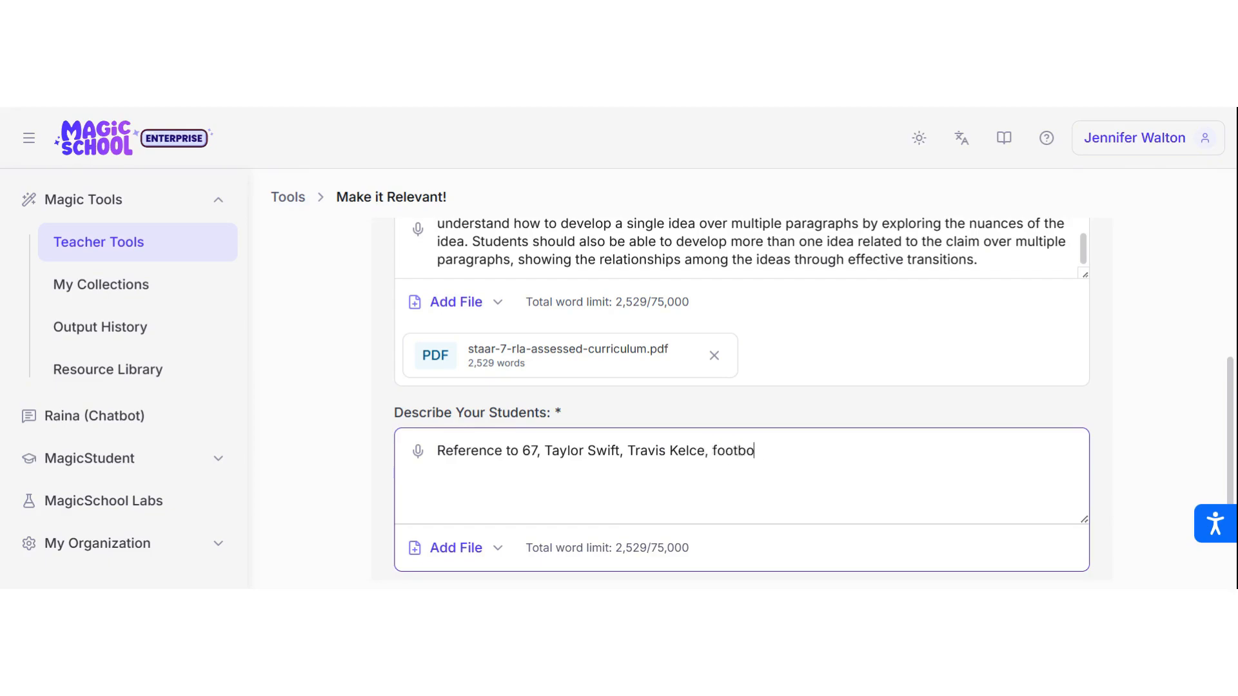
pyautogui.write('ll, and music')
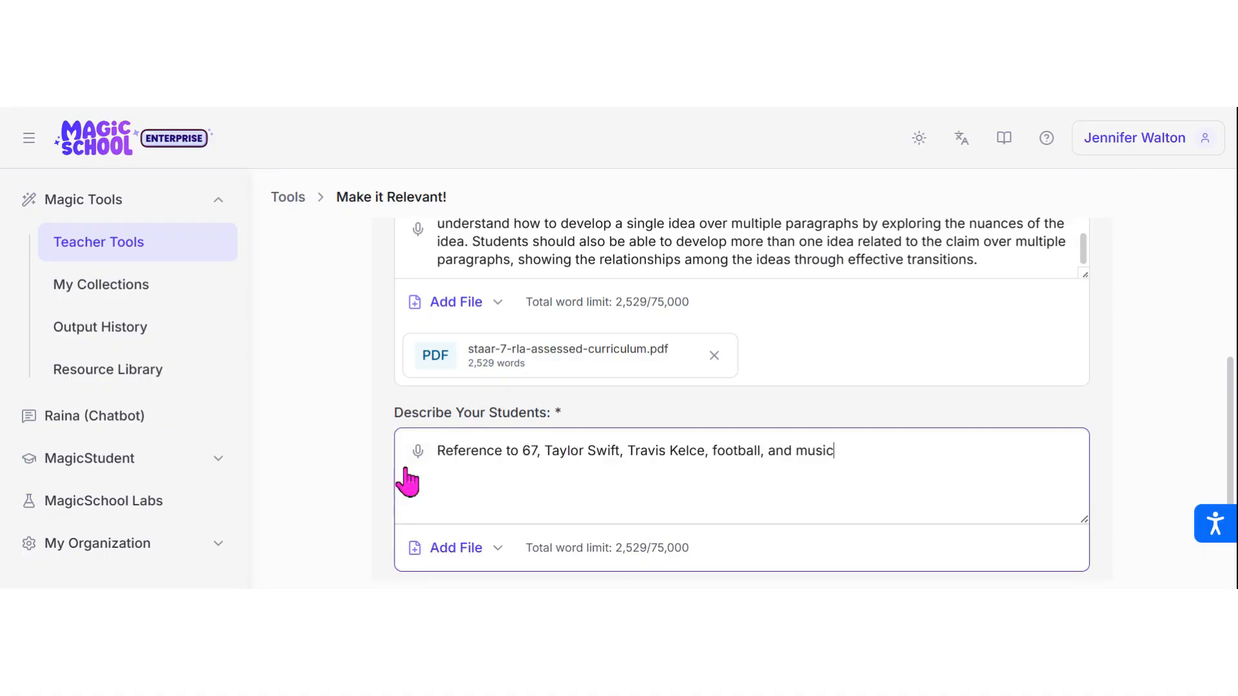
# - Generate the lesson ideas from the completed Make it Relevant! form
pyautogui.scroll(-1, 368, 444)
pyautogui.scroll(-2, 369, 447)
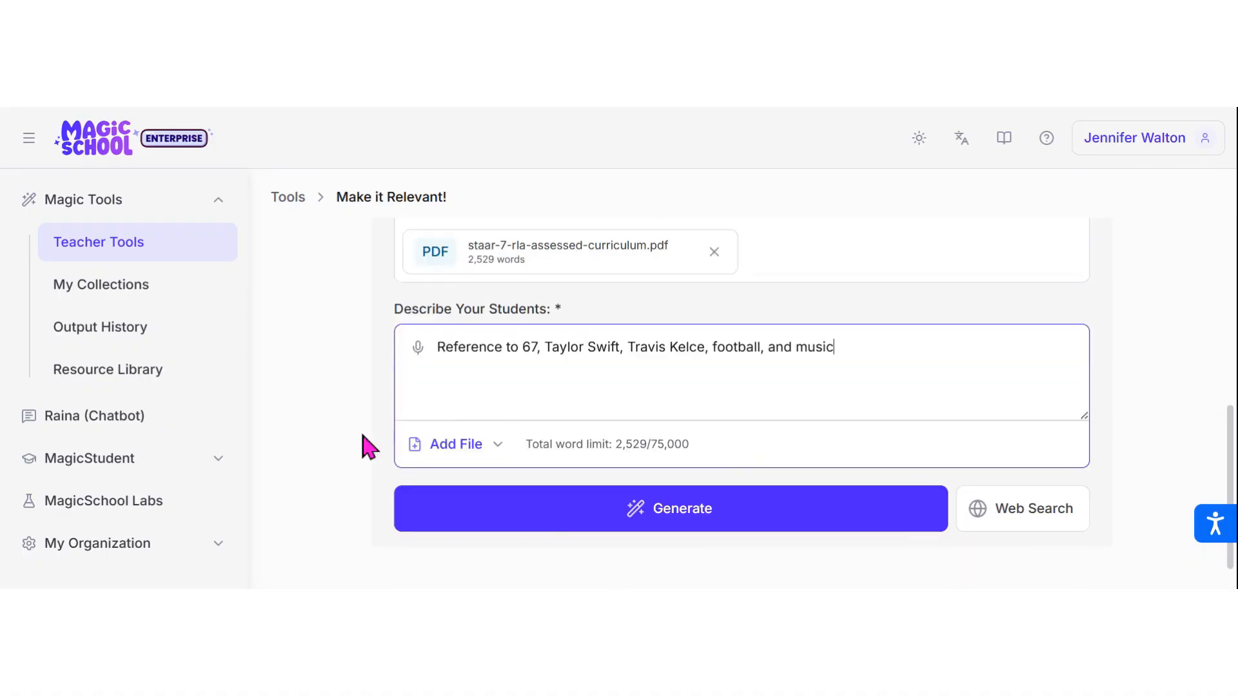
pyautogui.click(712, 510)
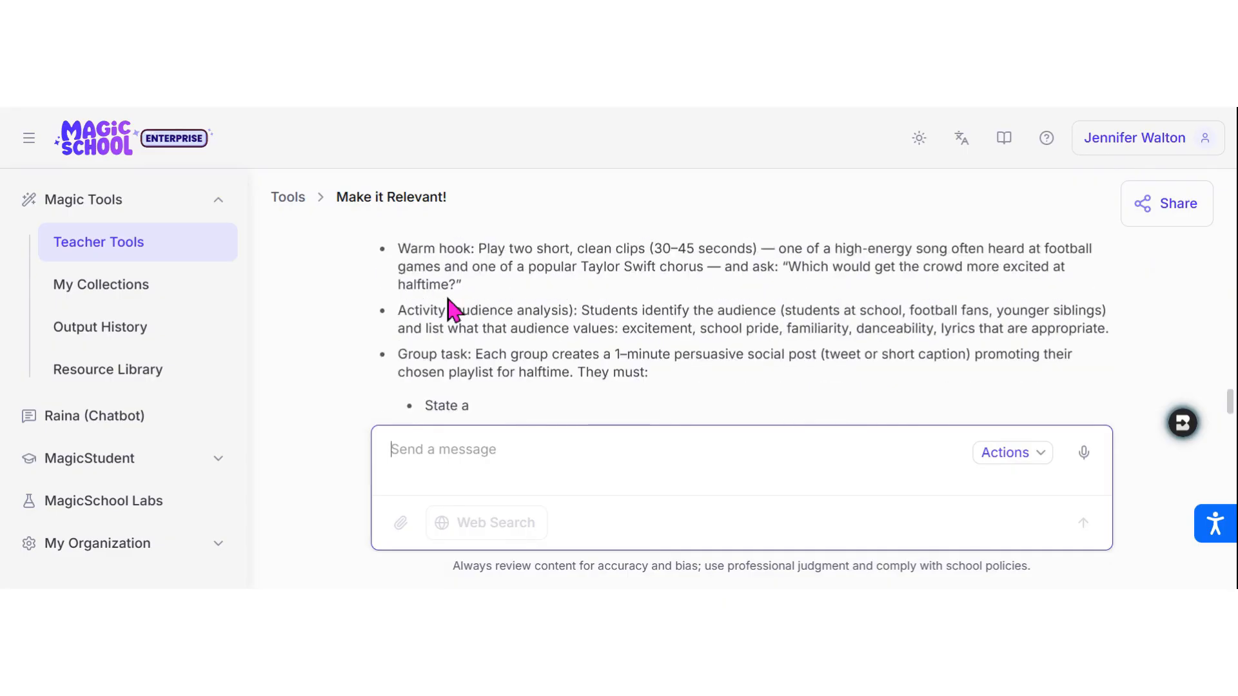
# - Read the generated response from its context paragraph through Idea 1's learning goal, warm hook, activity and writing task
pyautogui.scroll(5, 452, 308)
pyautogui.scroll(7, 451, 309)
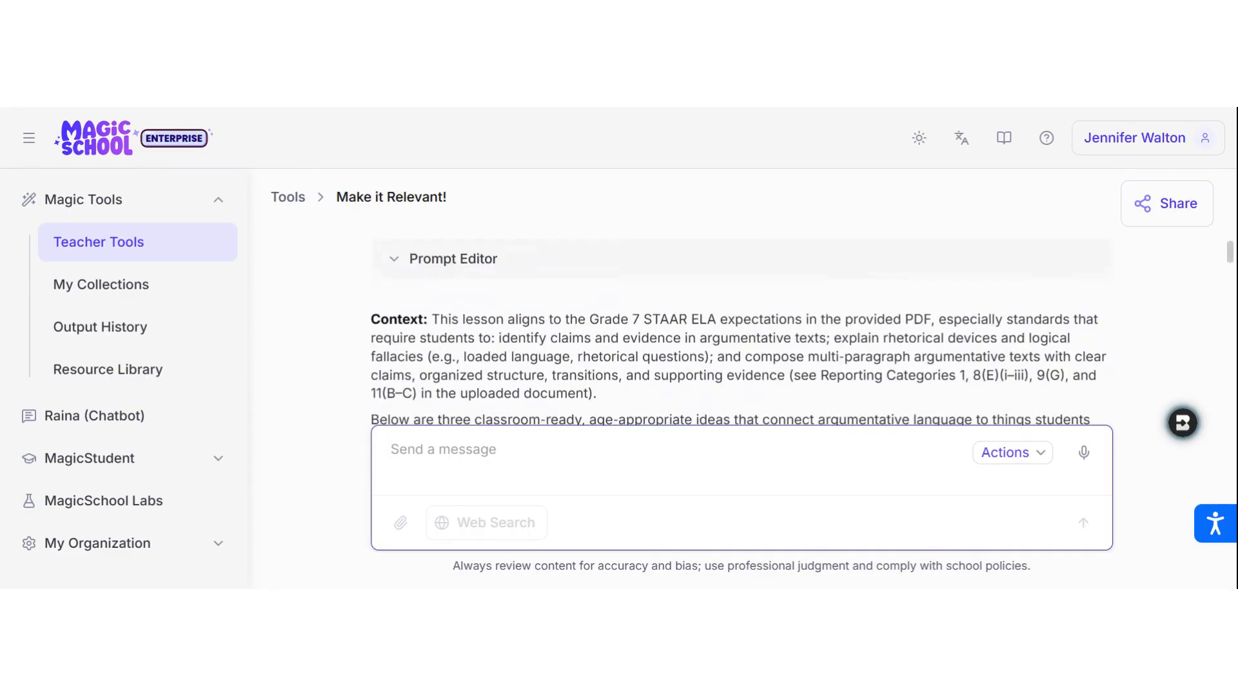
pyautogui.scroll(-1, 452, 309)
pyautogui.scroll(-2, 442, 326)
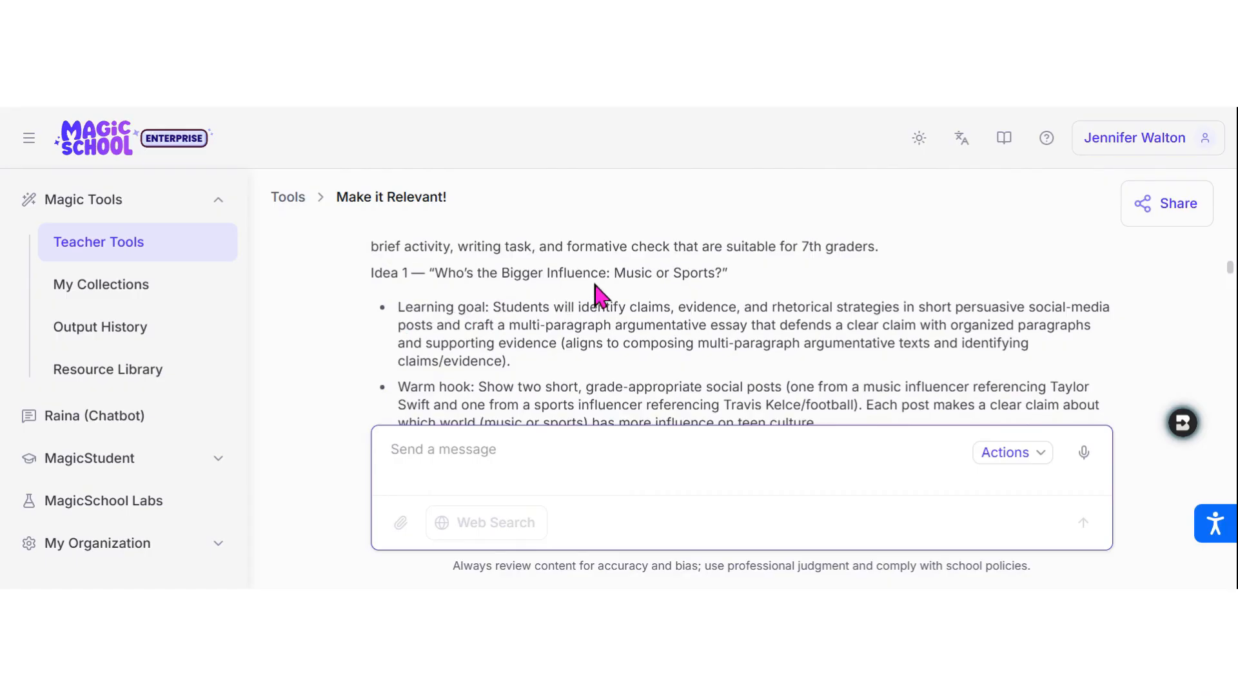
pyautogui.scroll(-1, 447, 308)
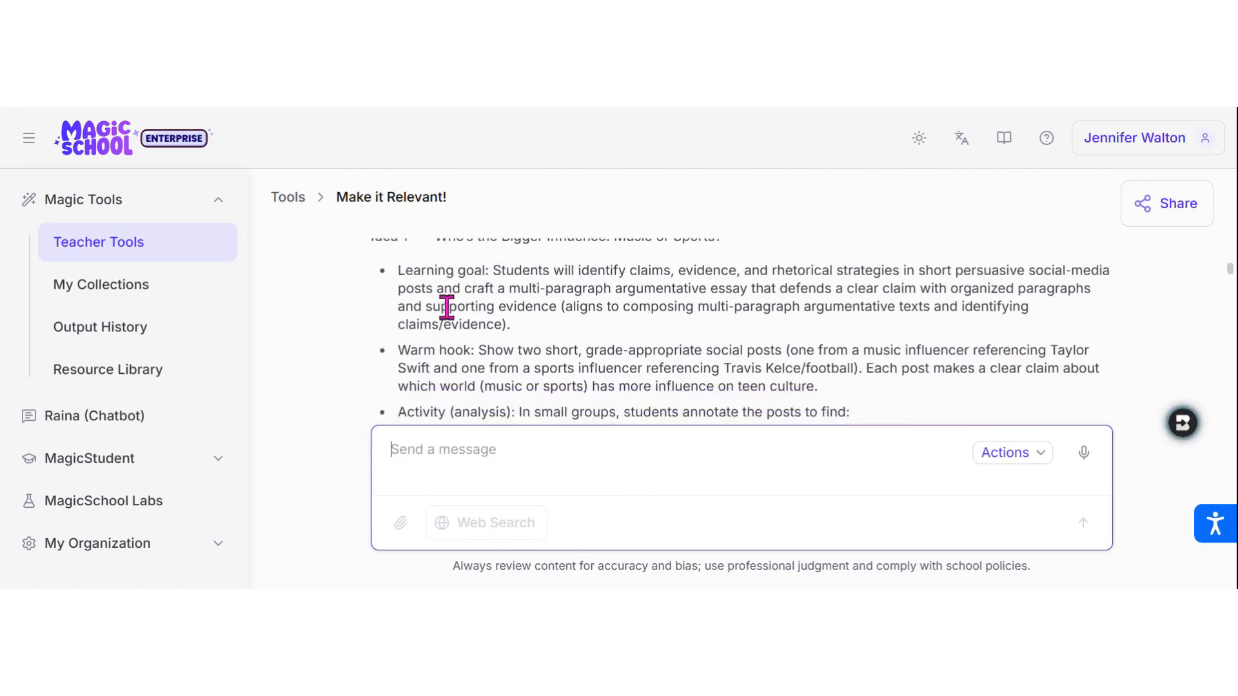
pyautogui.scroll(-1, 391, 384)
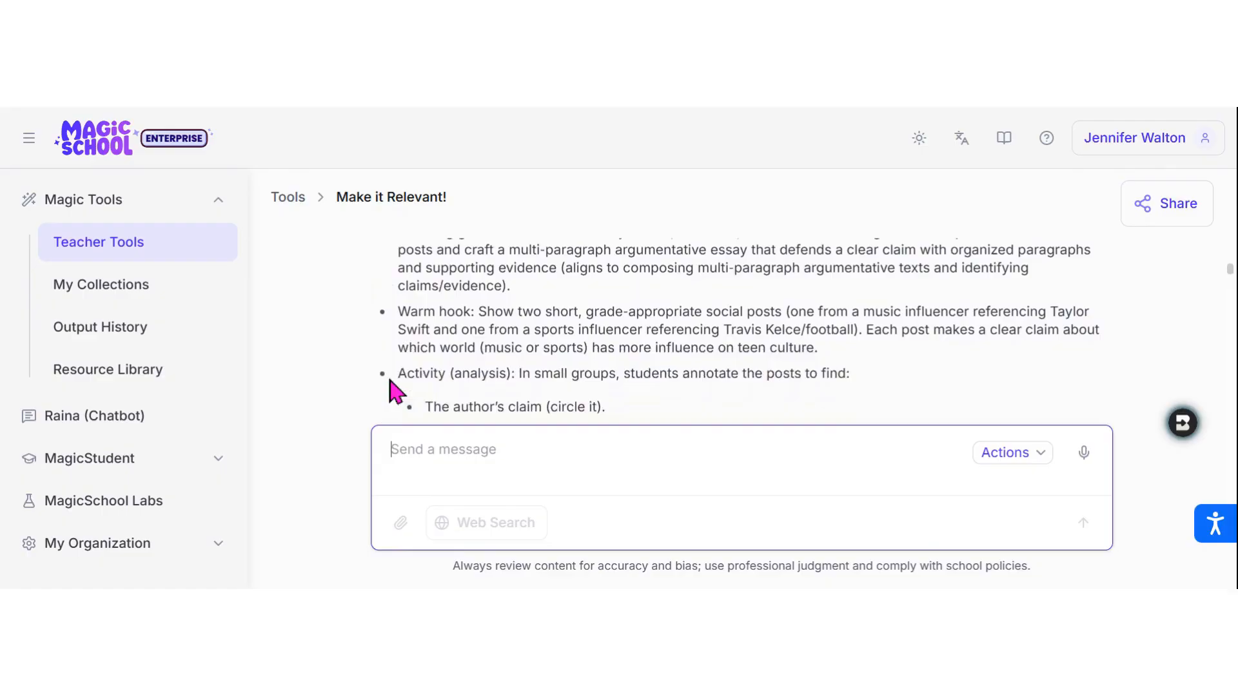
pyautogui.scroll(-3, 359, 381)
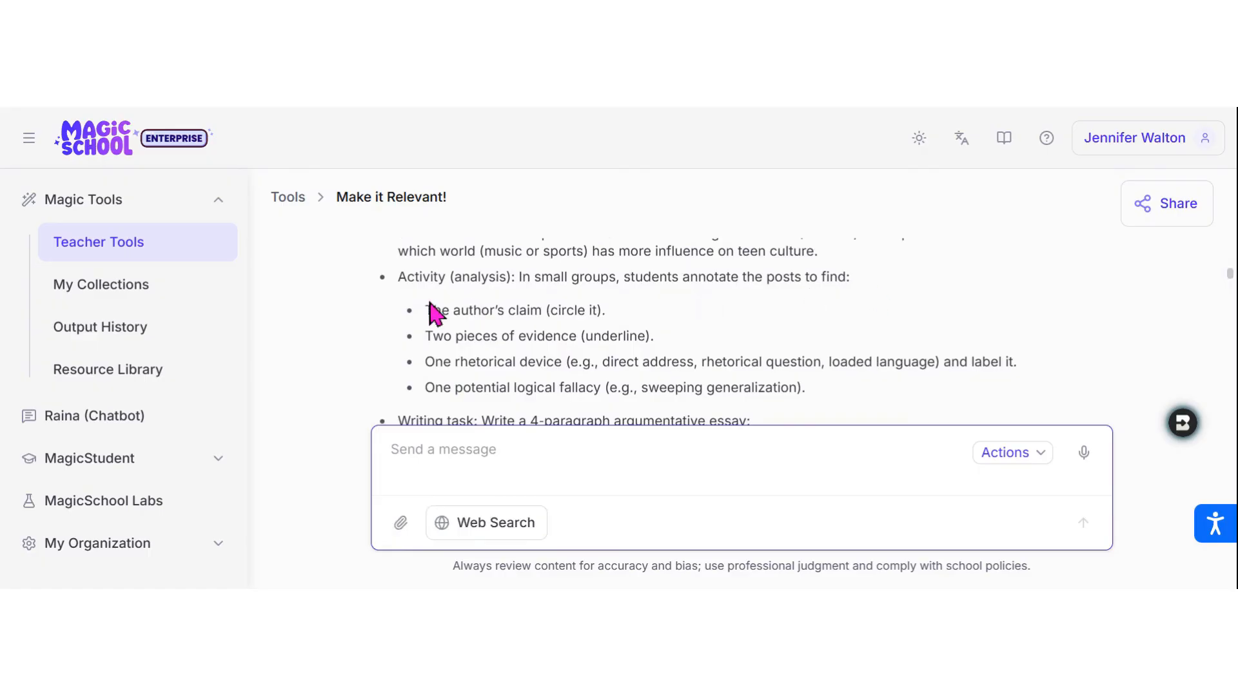
pyautogui.scroll(-2, 412, 332)
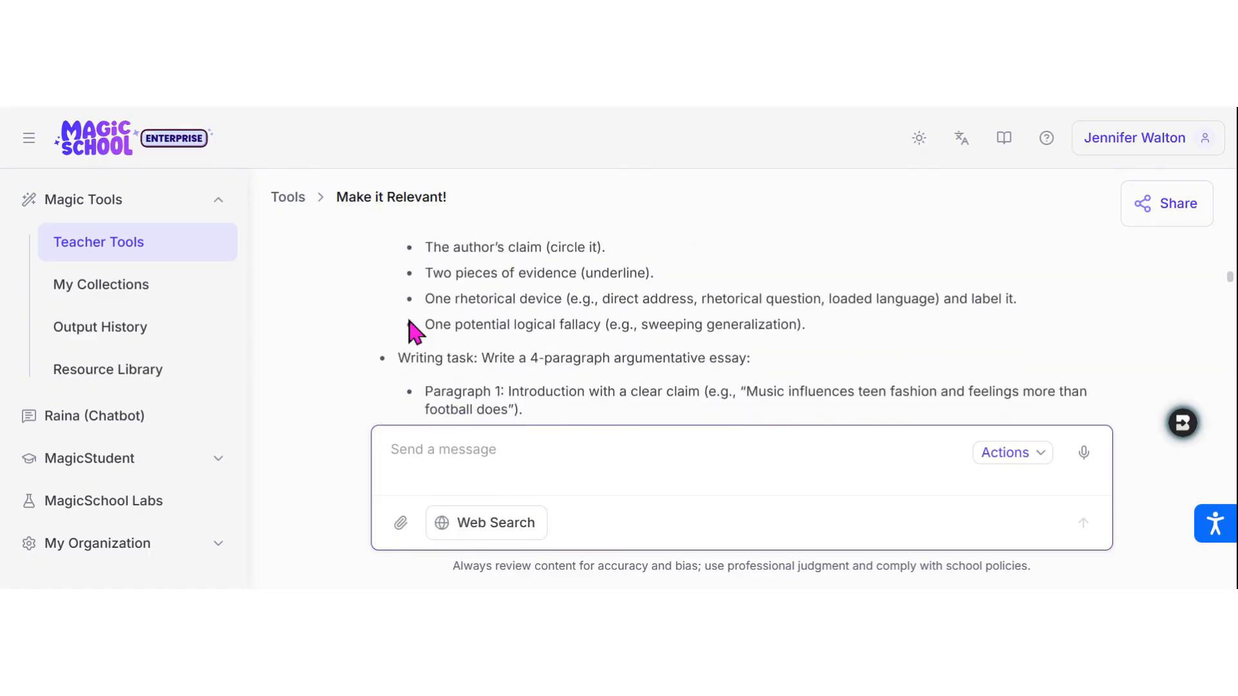
pyautogui.scroll(-1, 419, 303)
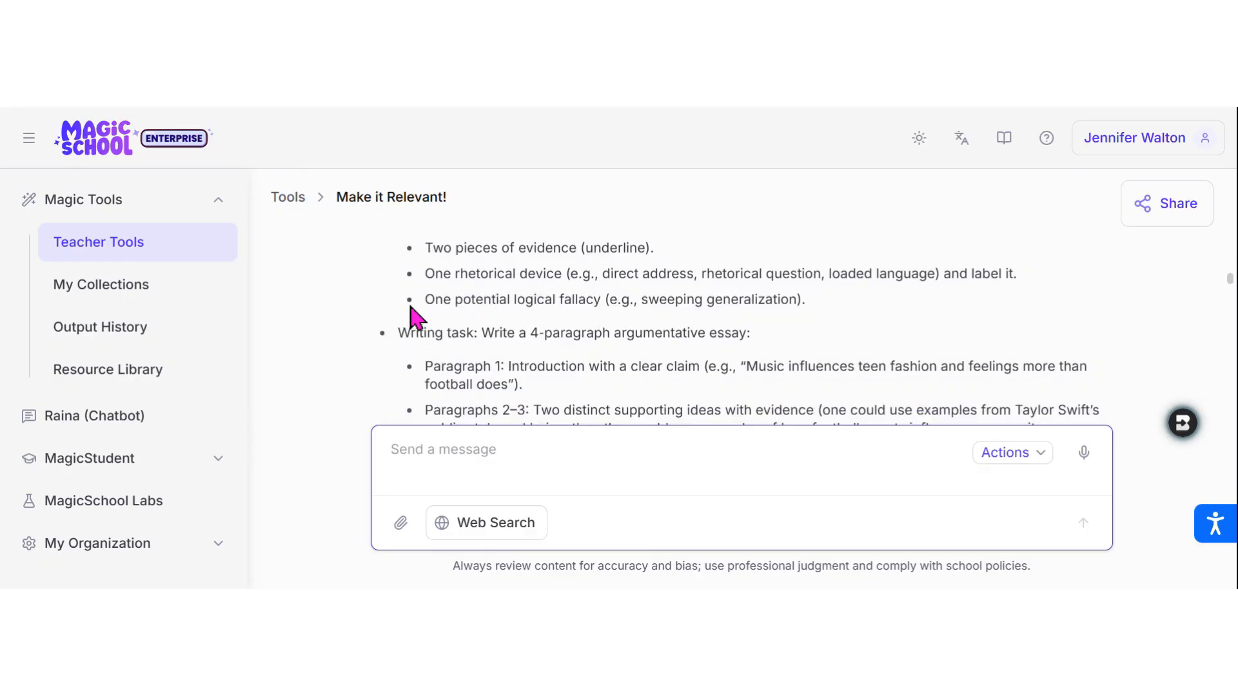
pyautogui.scroll(-2, 414, 317)
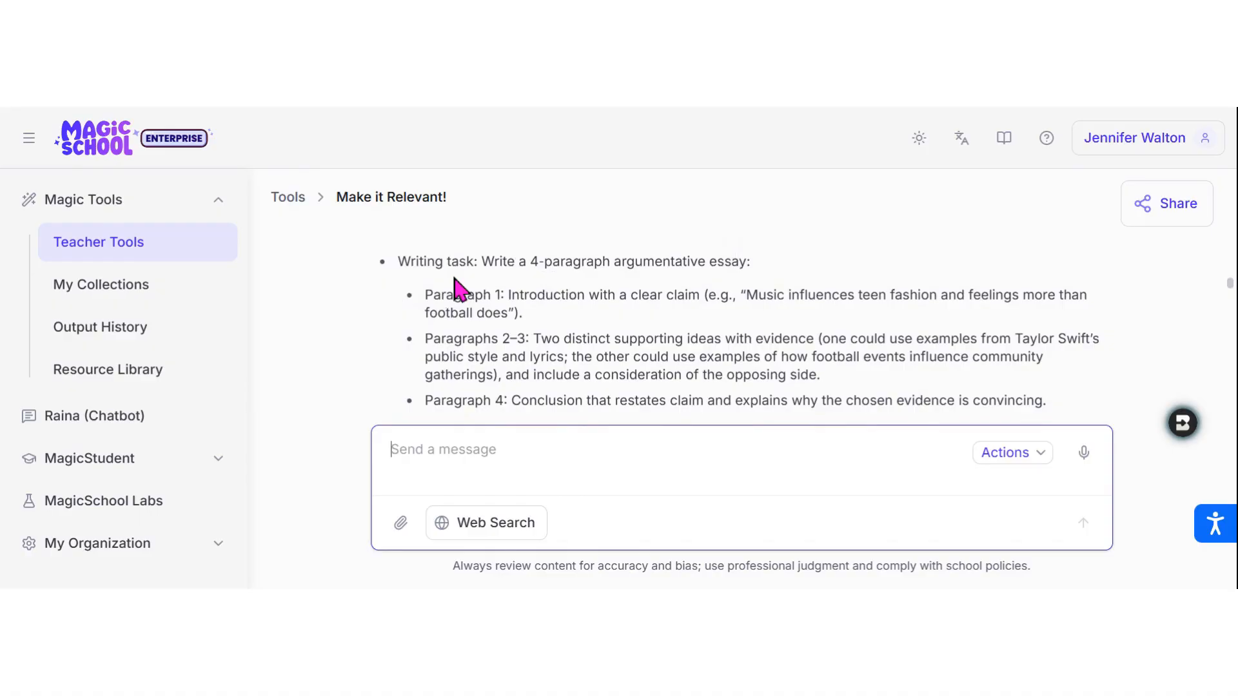
# - Review Idea 2 about the pre-game playlist and the beginning of Idea 3 about influencers promoting school events
pyautogui.scroll(-5, 459, 289)
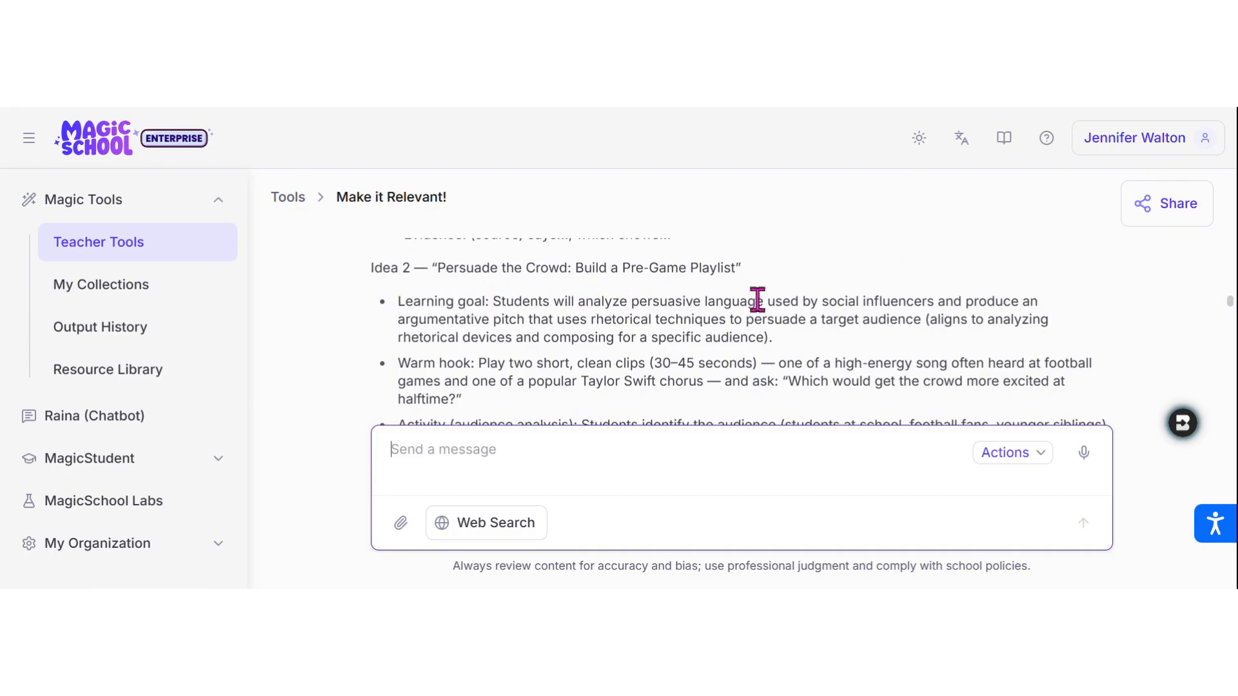
pyautogui.scroll(-3, 354, 342)
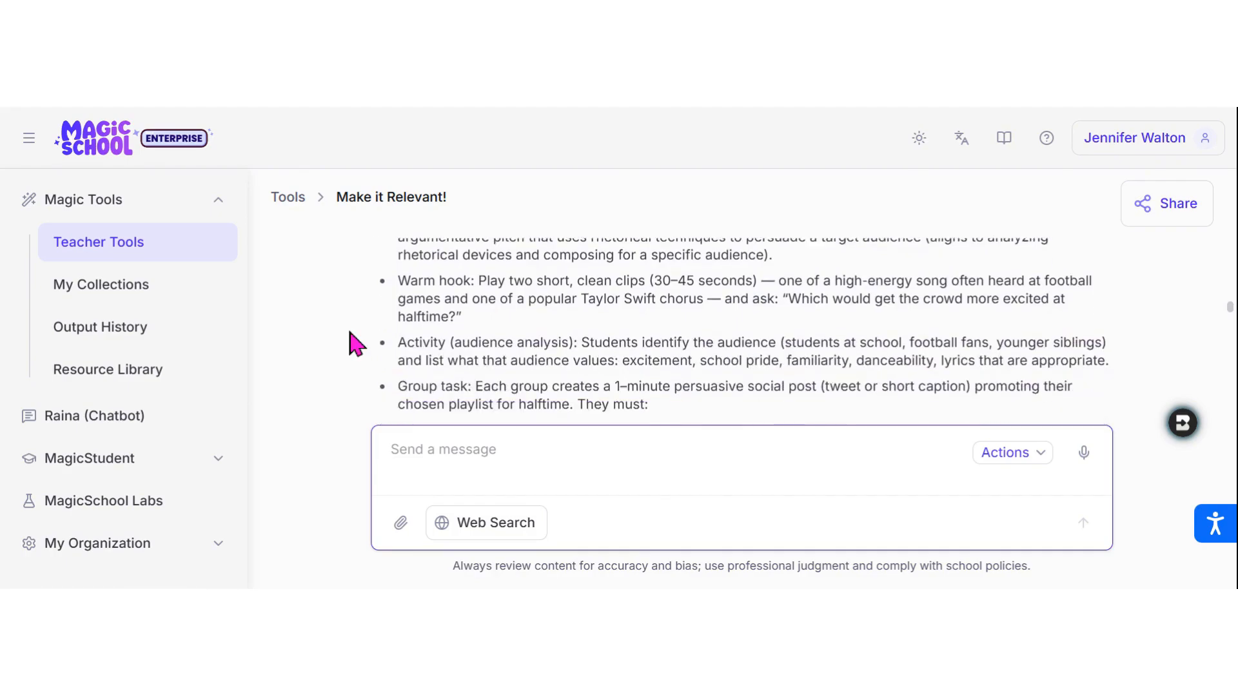
pyautogui.scroll(-3, 354, 343)
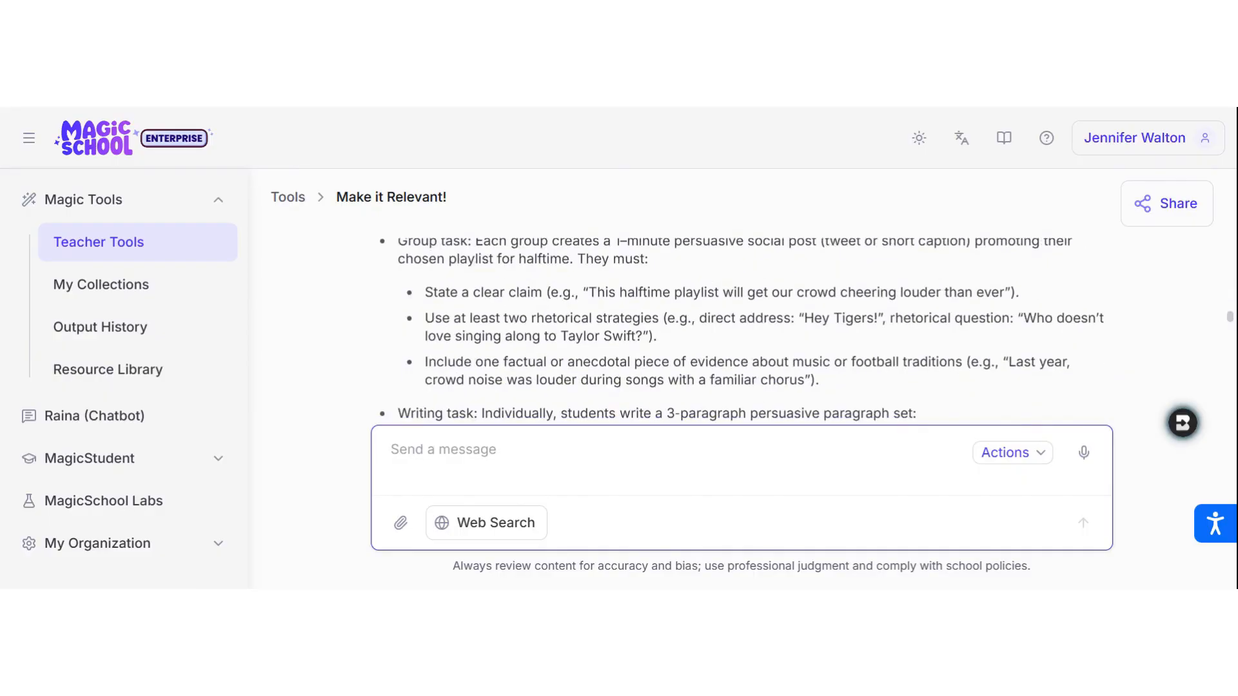
pyautogui.scroll(-3, 739, 331)
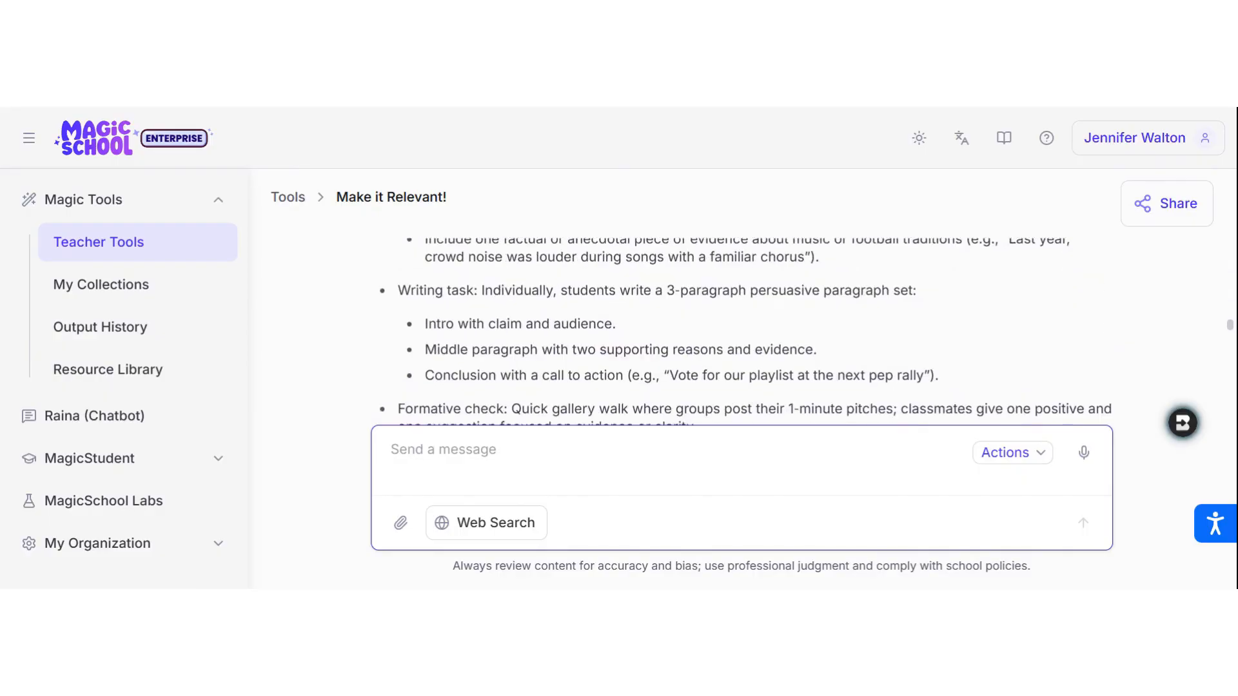
pyautogui.scroll(-3, 739, 331)
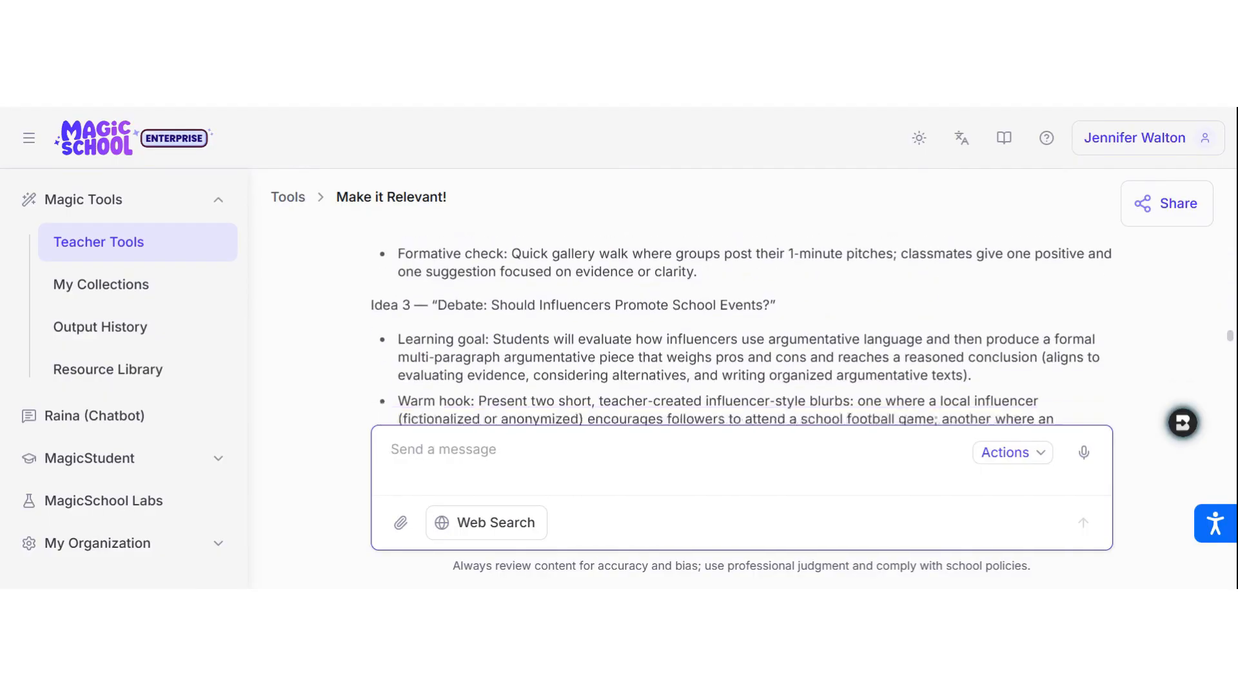
pyautogui.scroll(-1, 739, 331)
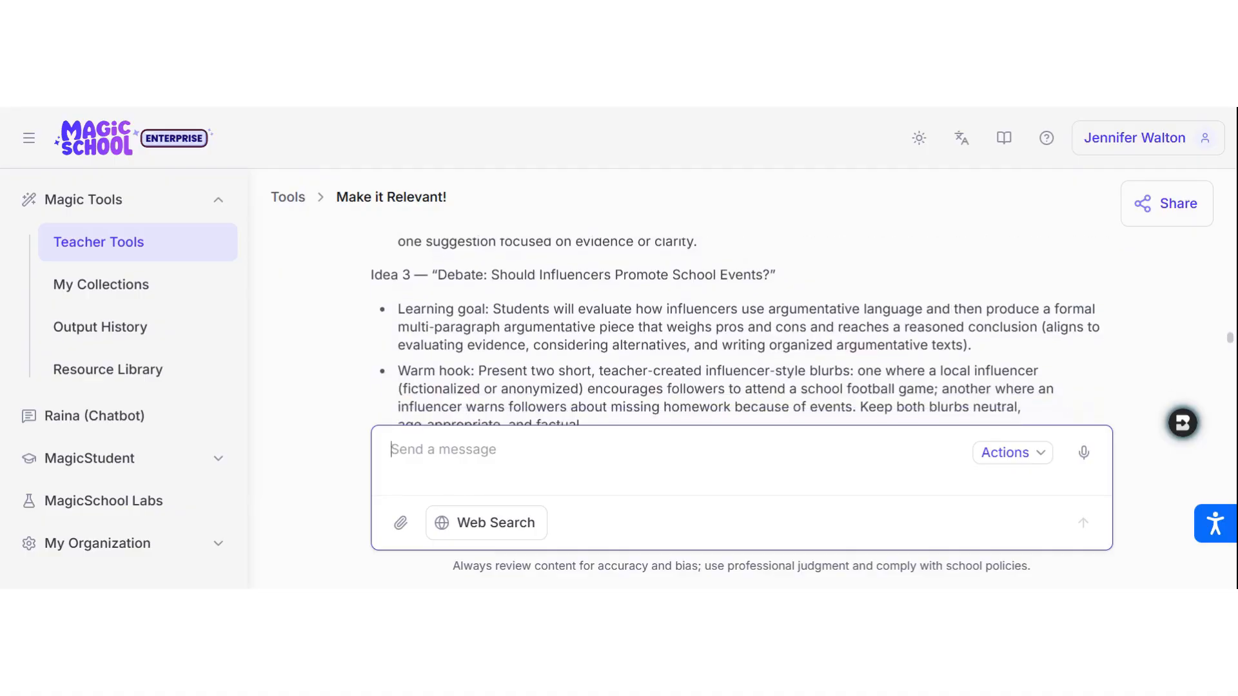
pyautogui.scroll(-1, 739, 332)
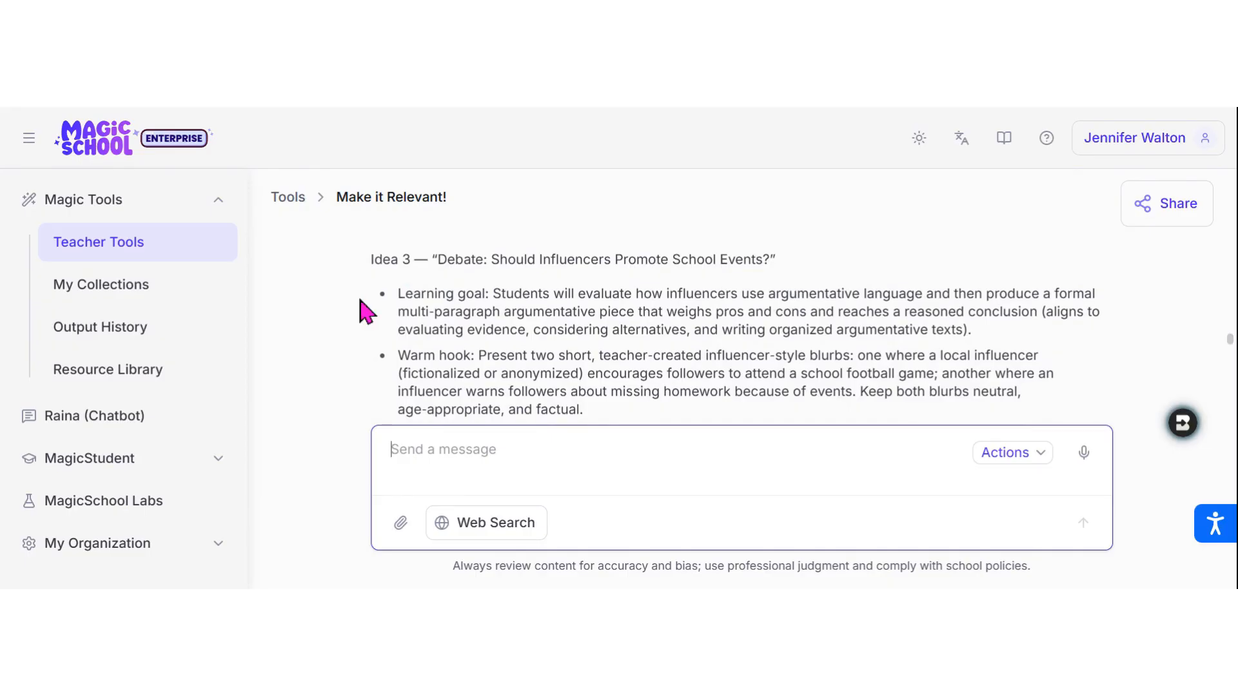
# - Read the rest of Idea 3 on influencers promoting school events, from its learning goal and warm hook through the essay writing task
pyautogui.scroll(-2, 364, 312)
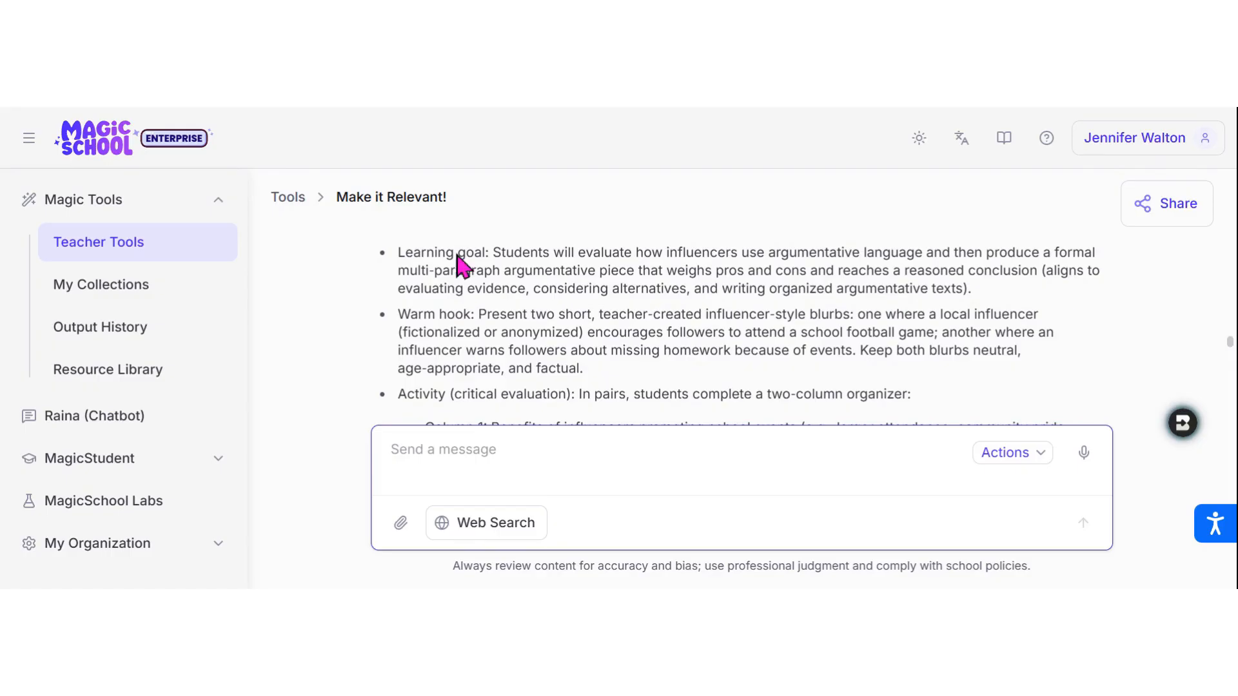
pyautogui.scroll(-1, 362, 341)
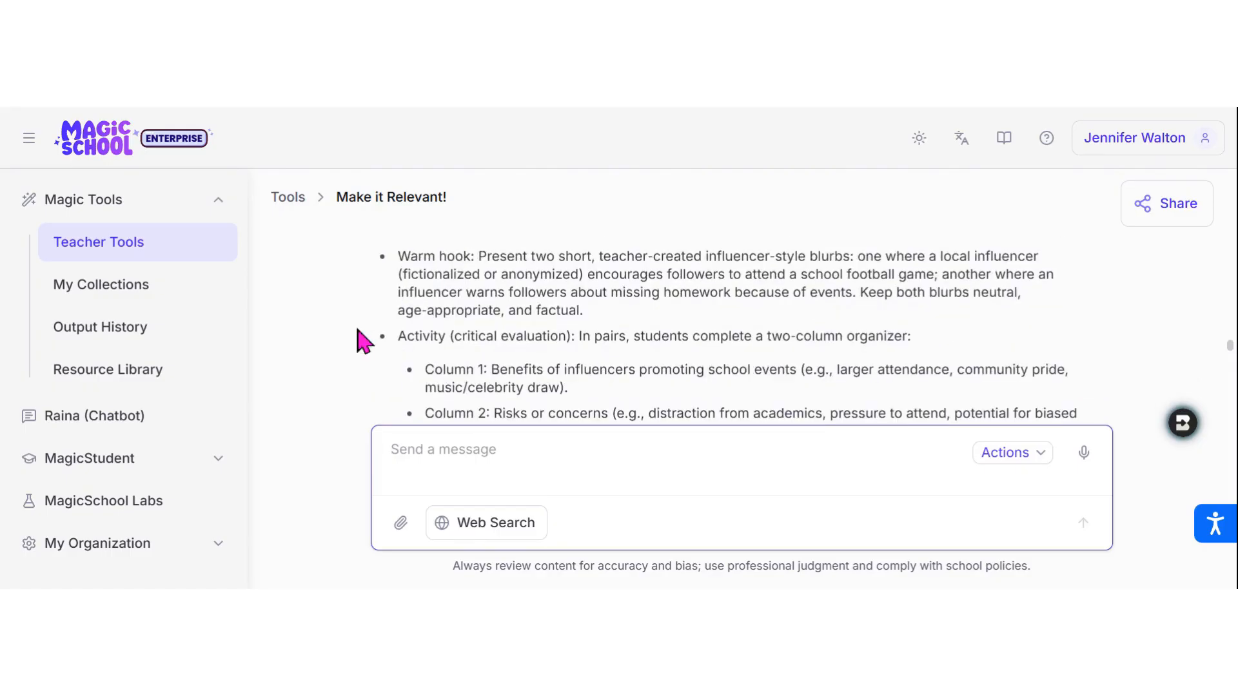
pyautogui.scroll(-5, 361, 339)
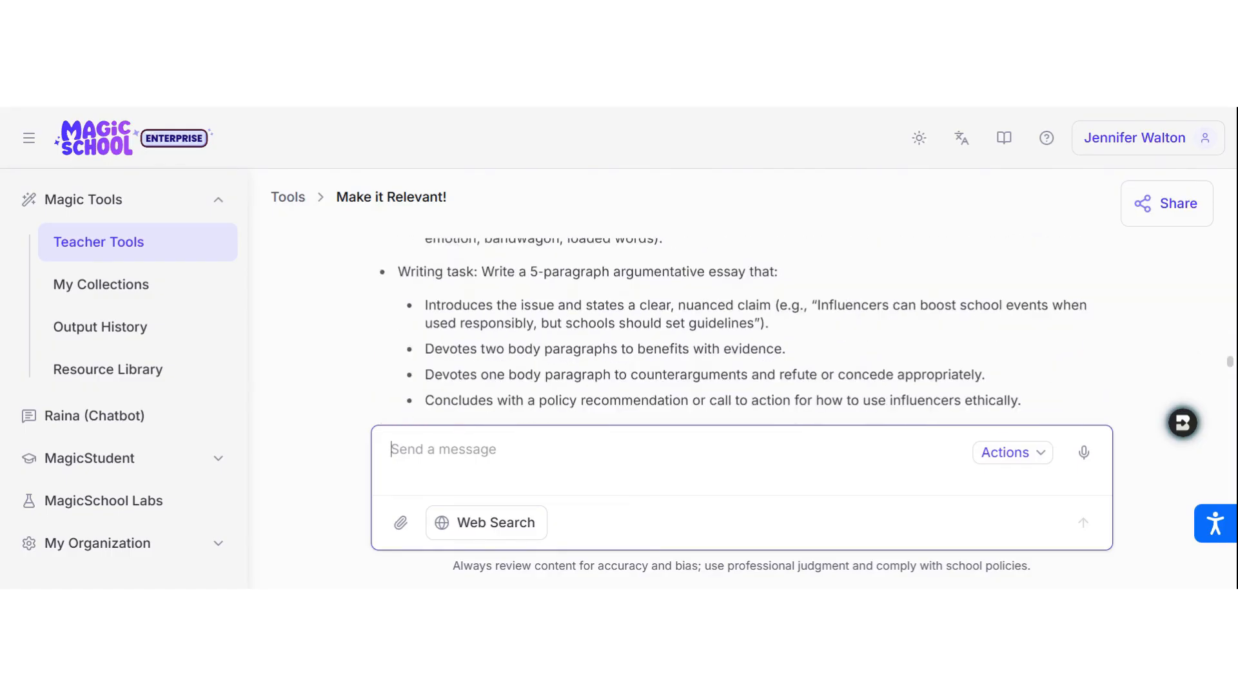
pyautogui.scroll(-4, 735, 336)
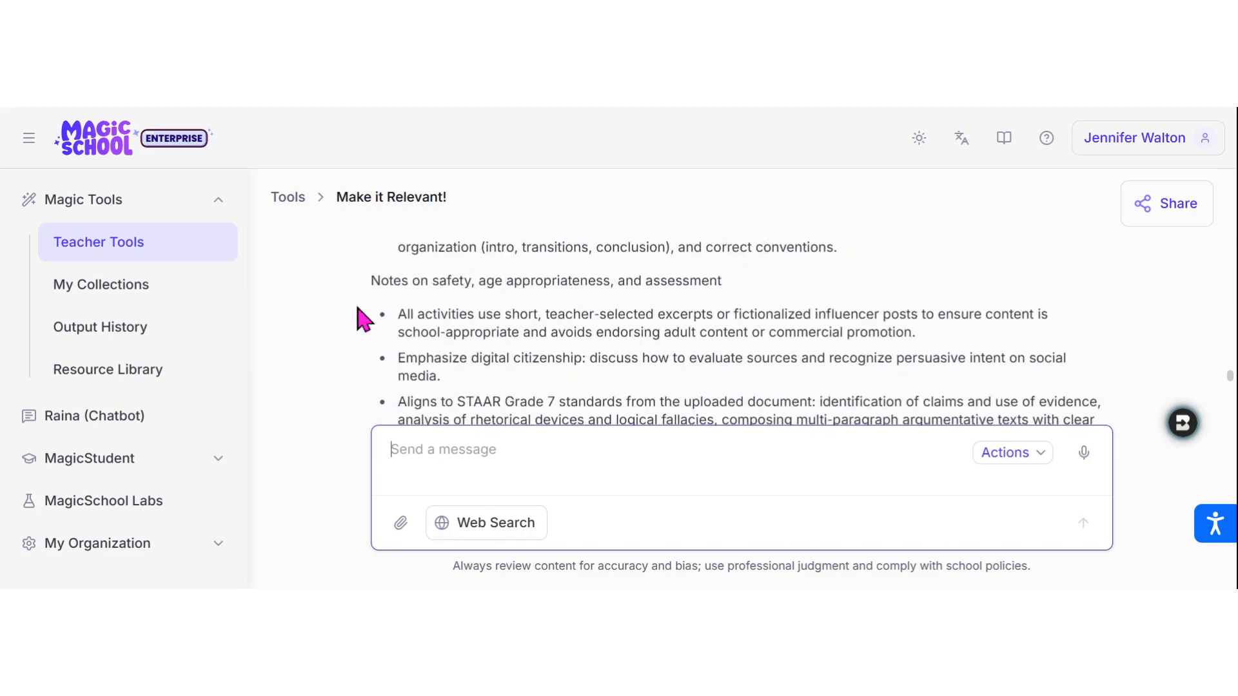
# - Review the safety notes, assessment suggestions and teacher reminders, through to the closing offers and suggested follow-up questions
pyautogui.scroll(-1, 351, 300)
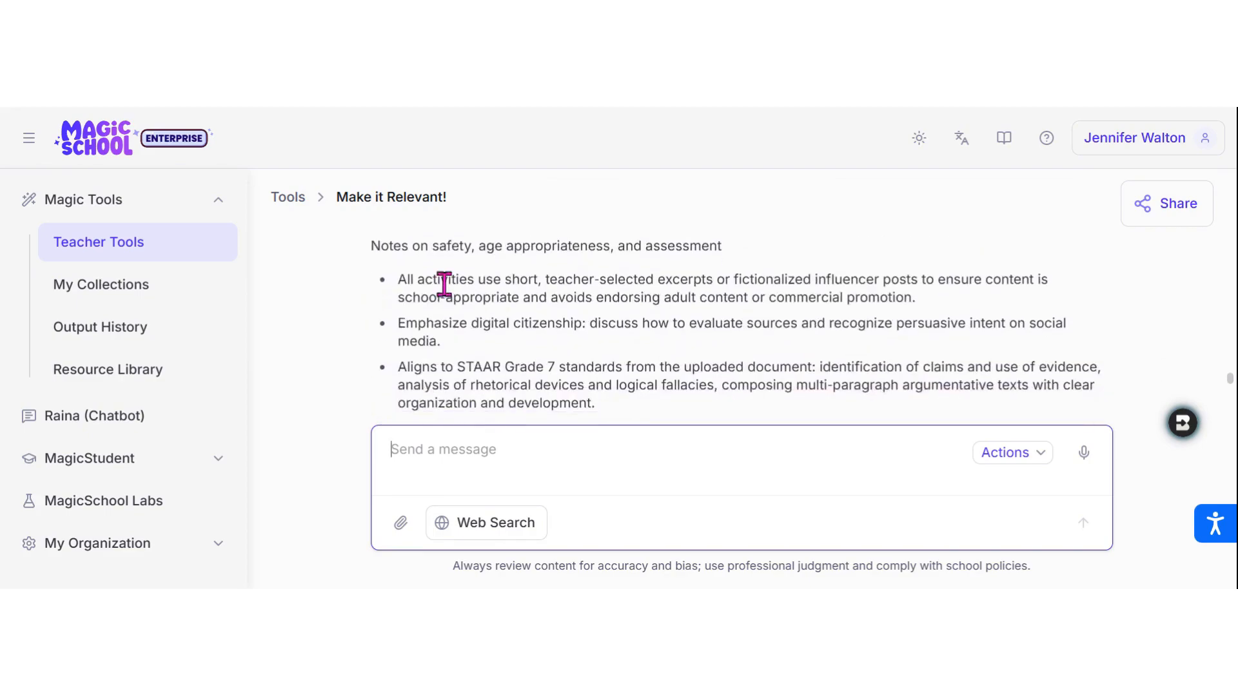
pyautogui.scroll(-2, 306, 270)
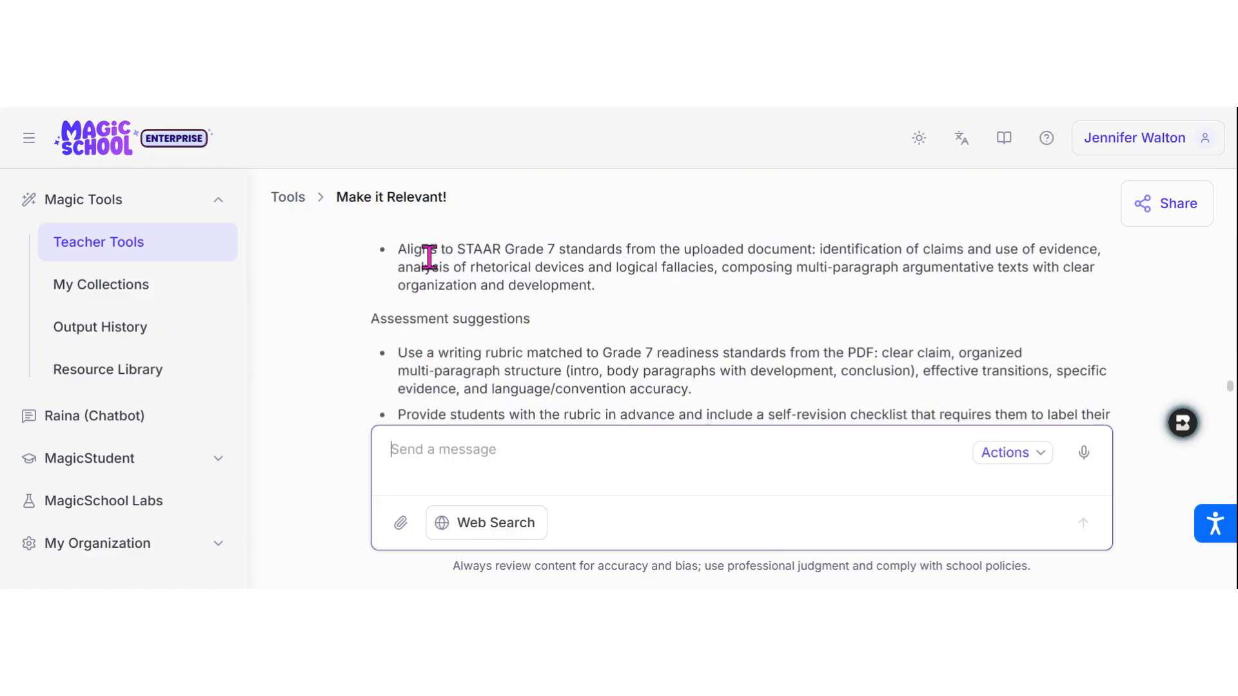
pyautogui.scroll(-1, 425, 270)
pyautogui.scroll(-1, 390, 319)
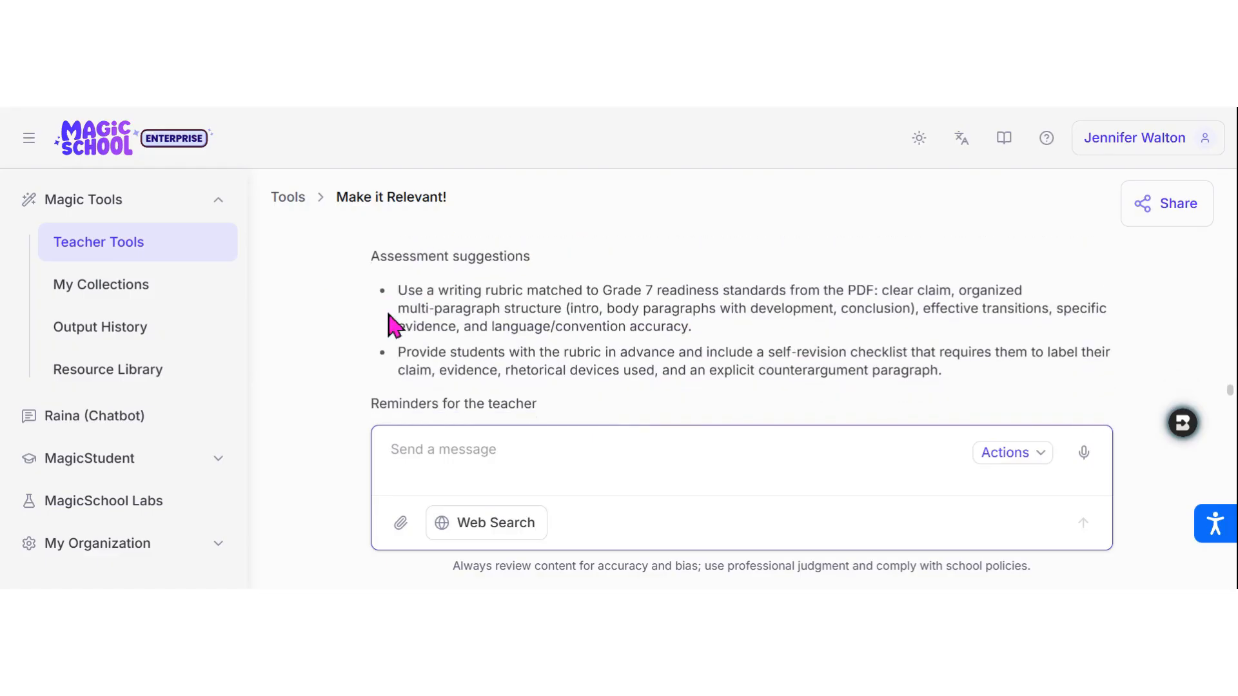
pyautogui.scroll(-8, 309, 339)
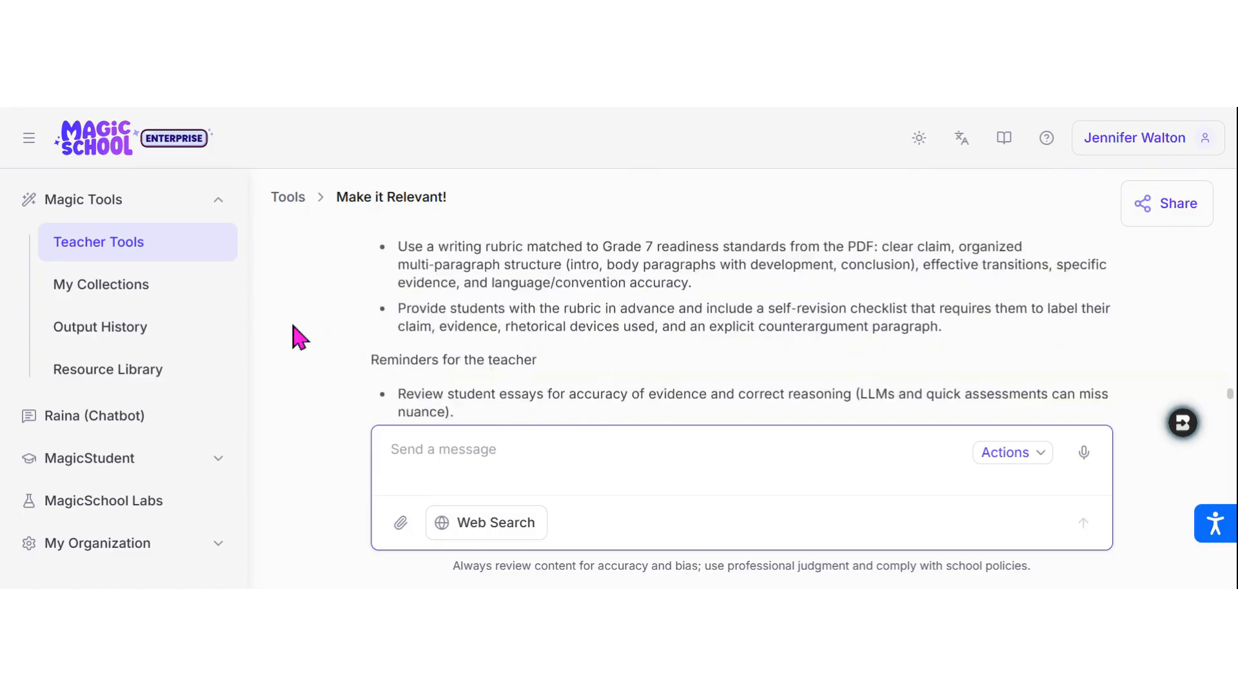
pyautogui.scroll(-4, 300, 337)
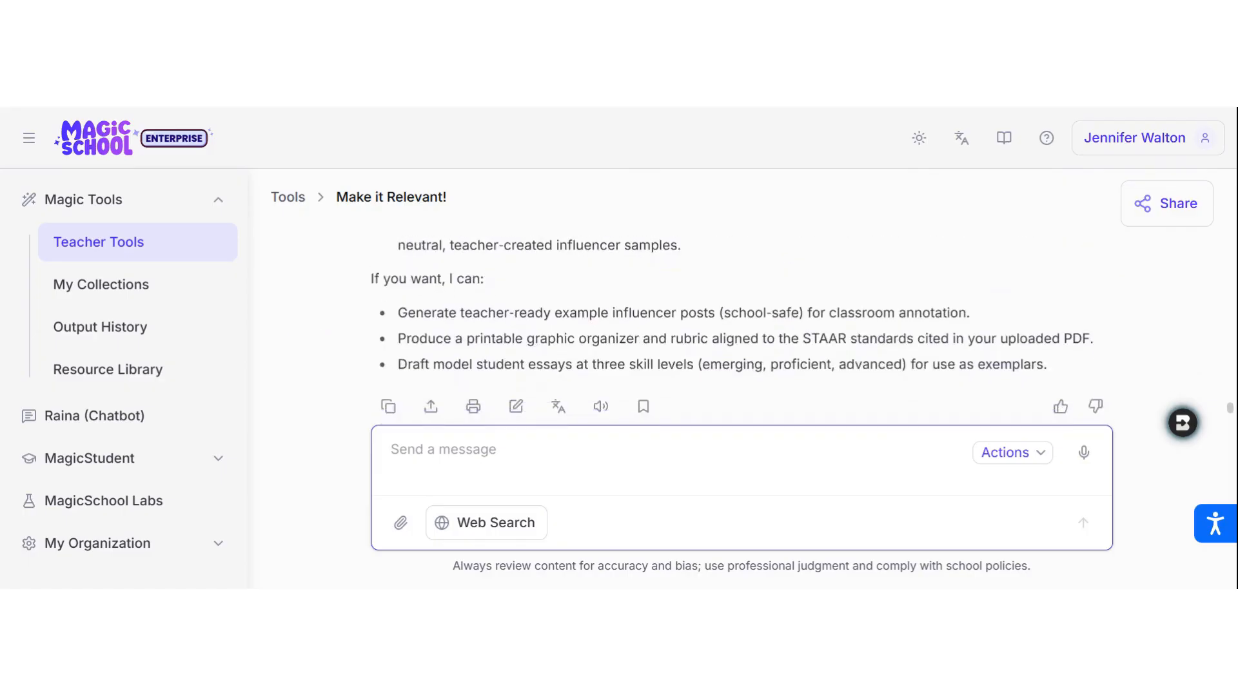
pyautogui.scroll(-1, 443, 316)
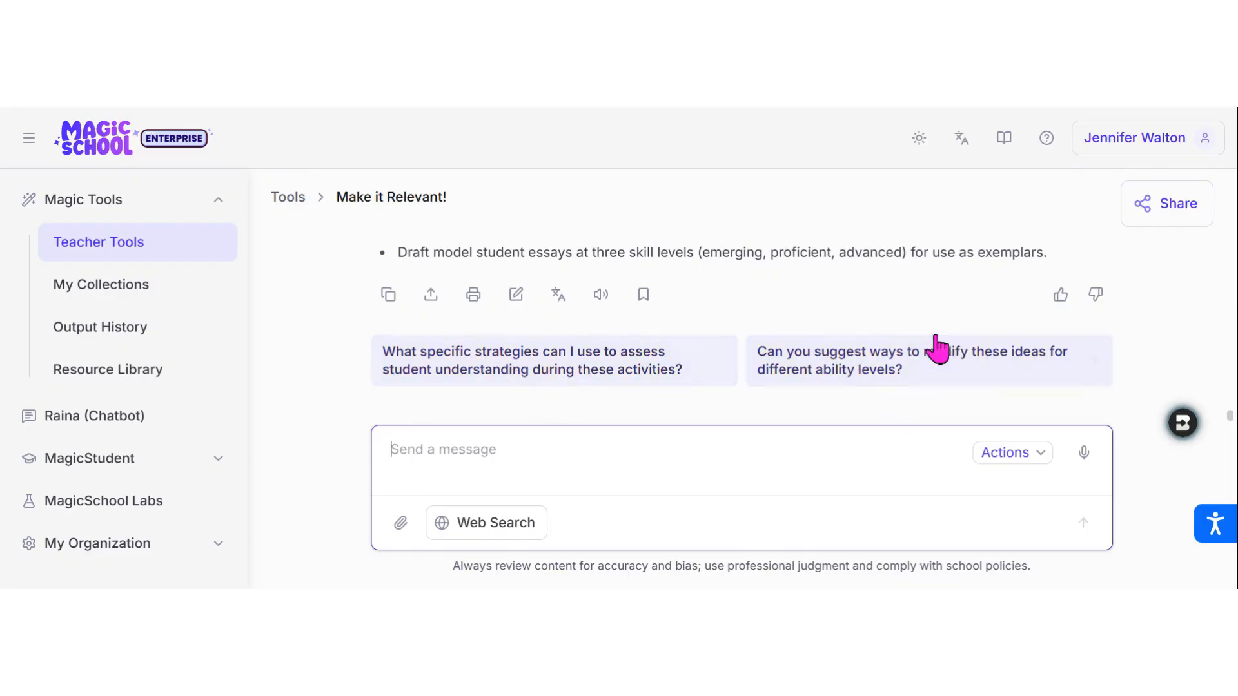
pyautogui.scroll(-1, 917, 400)
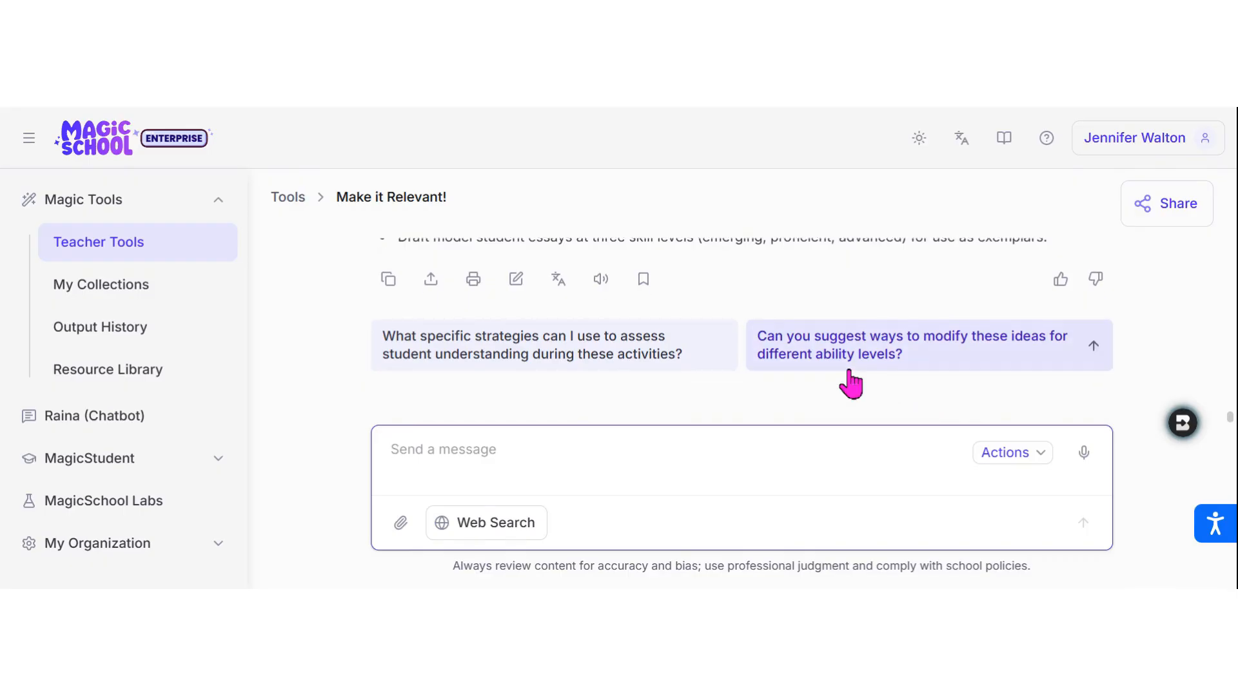
# - Check the export options for the generated response and the access level in its sharing settings, without changing either
pyautogui.click(432, 287)
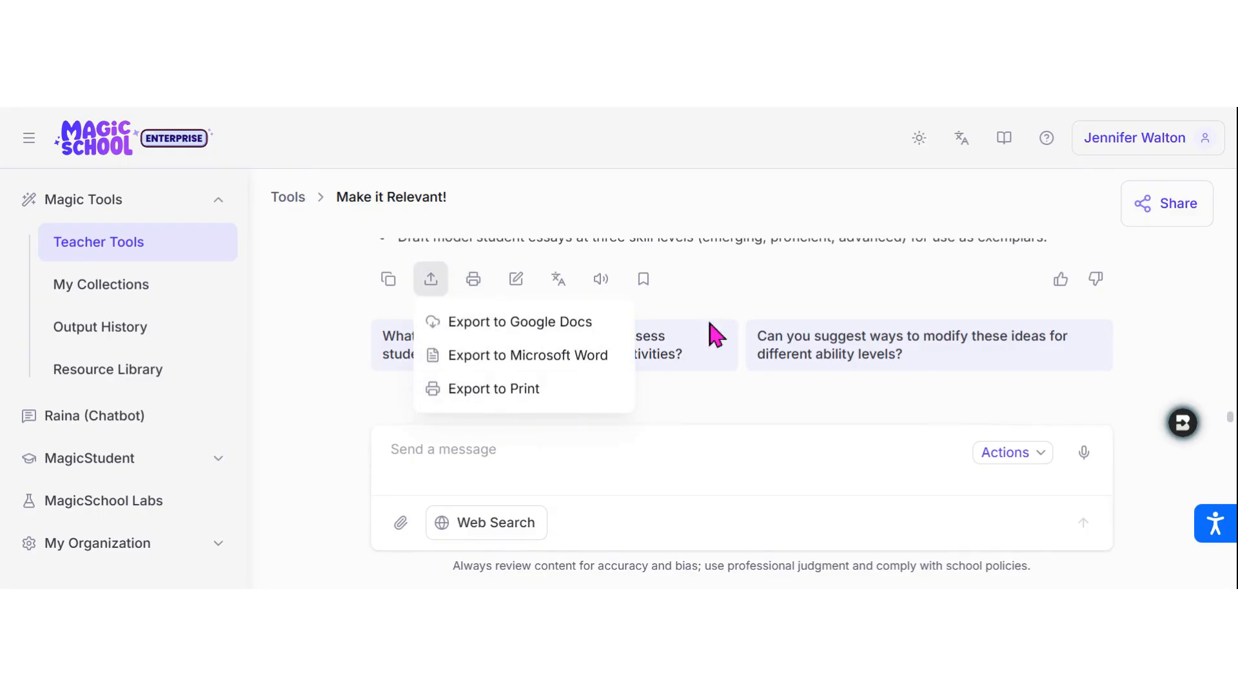
pyautogui.click(514, 277)
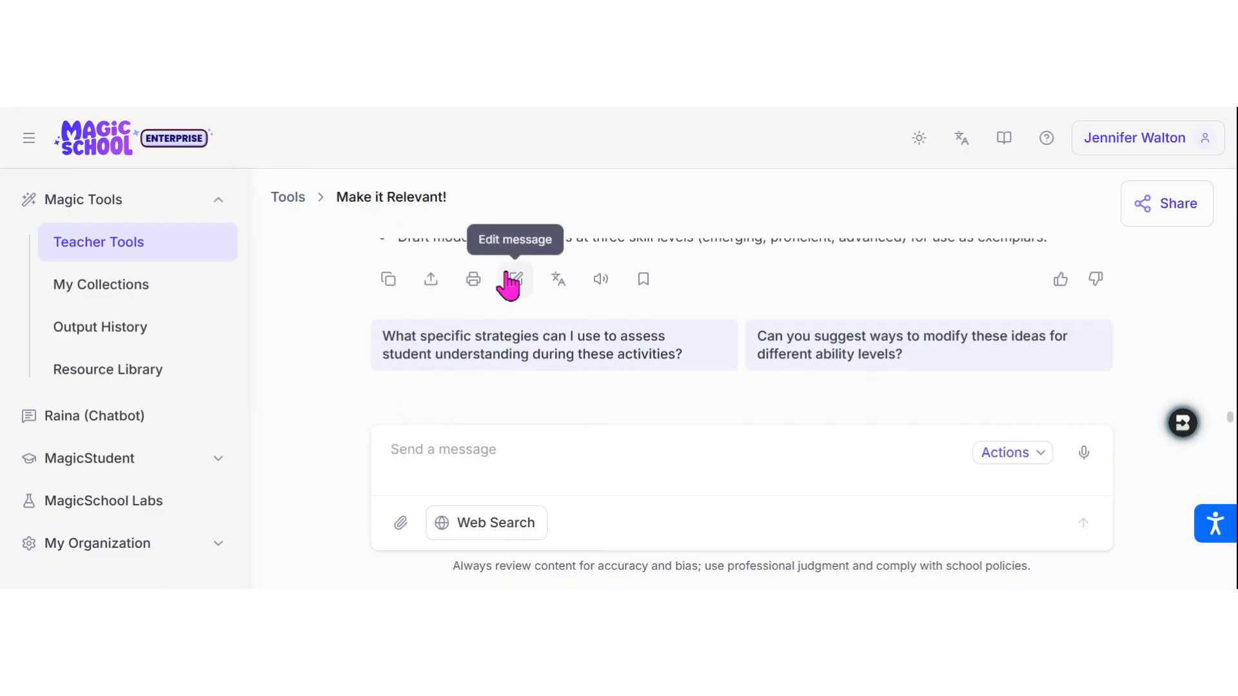
pyautogui.click(1167, 222)
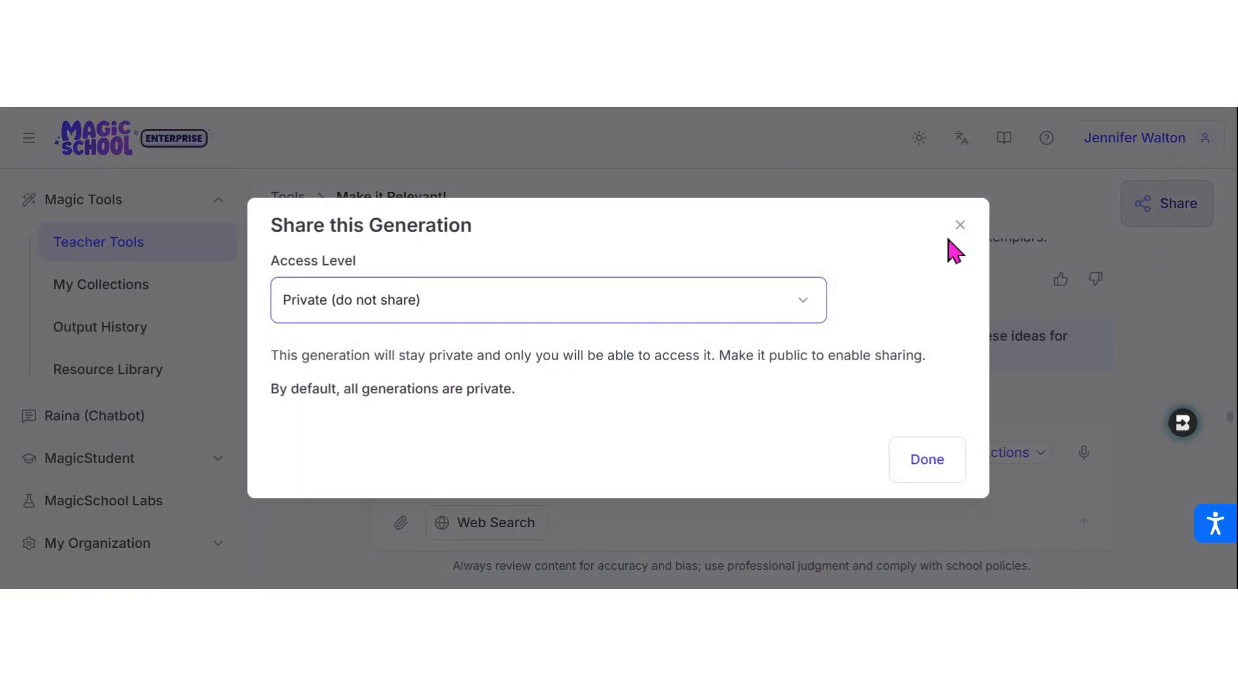
pyautogui.click(960, 225)
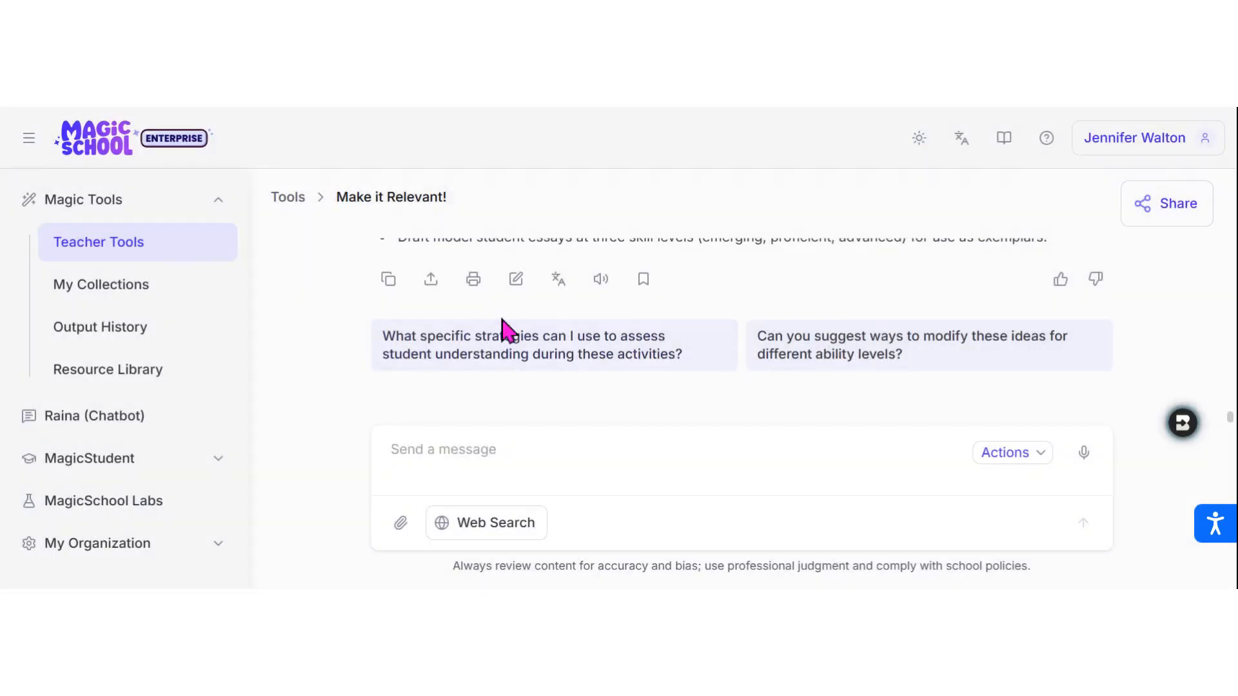